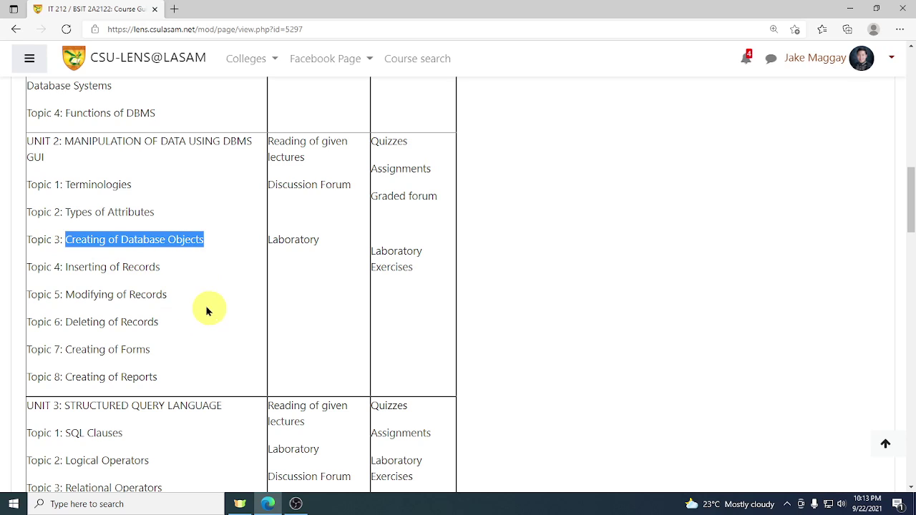
- Minimize the browser showing the course guide and launch Access 2013
left_click(849, 8)
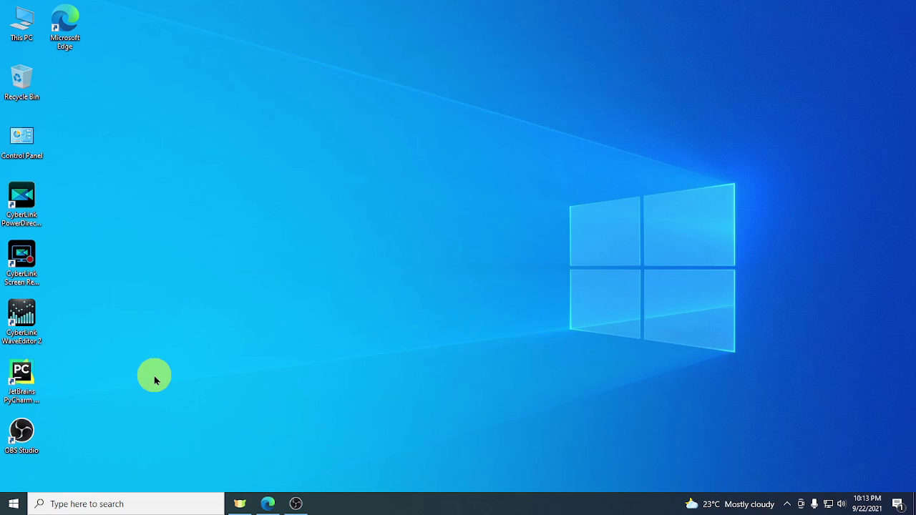
key("super")
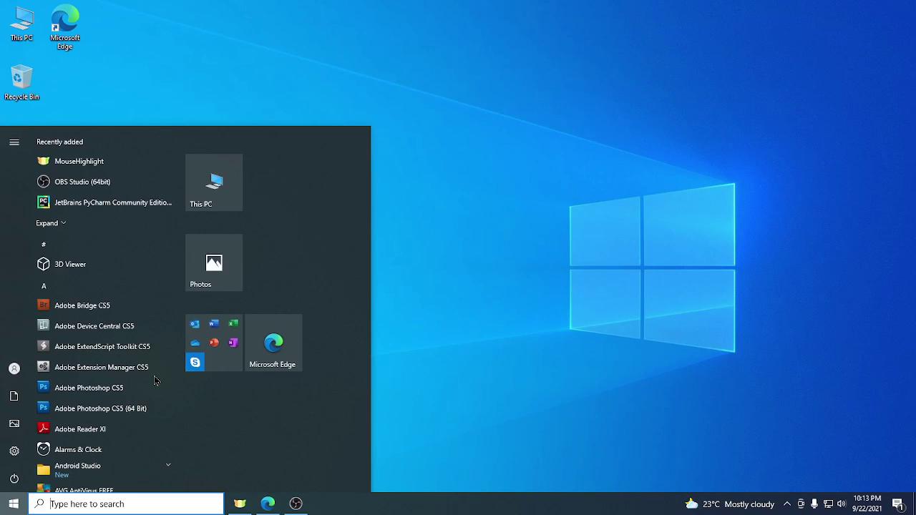
type("acce")
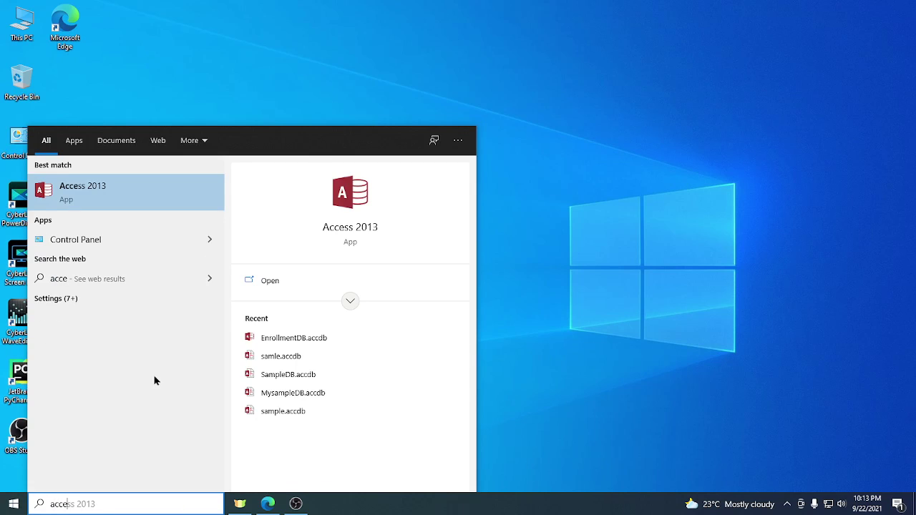
left_click(146, 206)
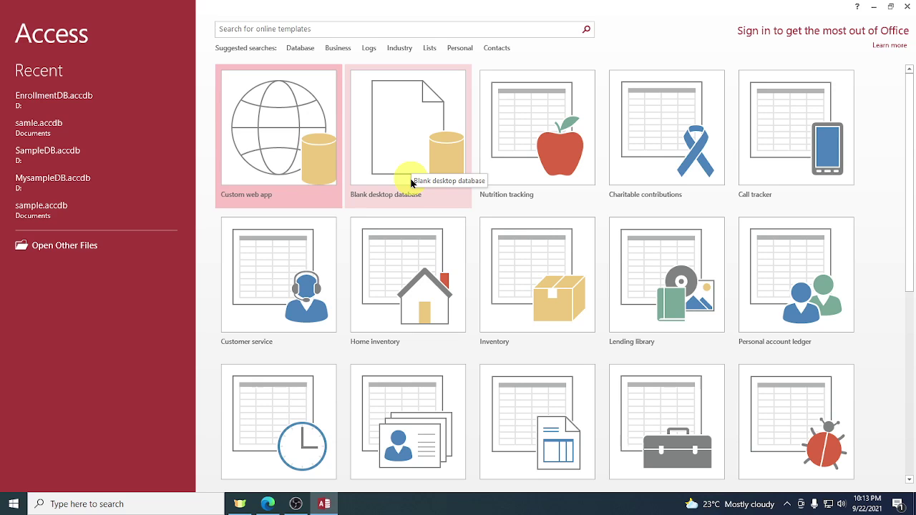
- Launch Windows Magnifier, set the screen magnification to 200%, and minimize its window
key("super")
type("magnif")
key("Return")
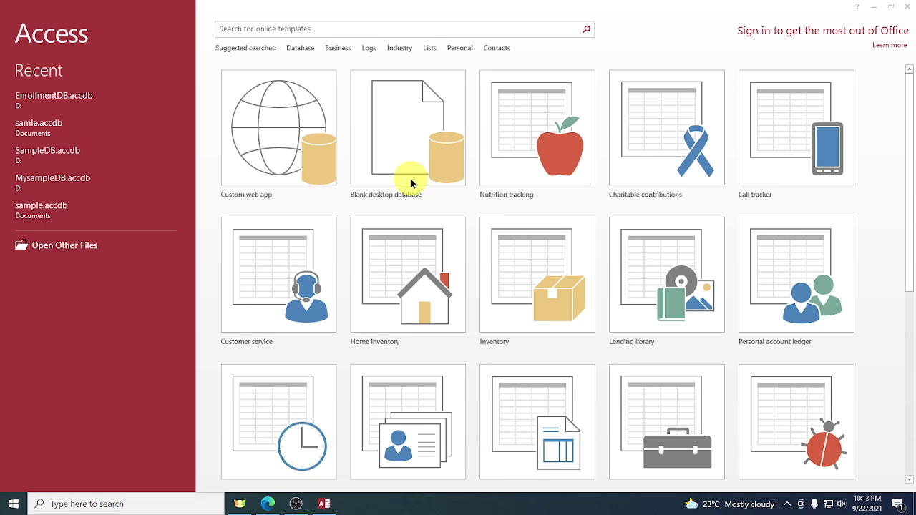
left_click(370, 244)
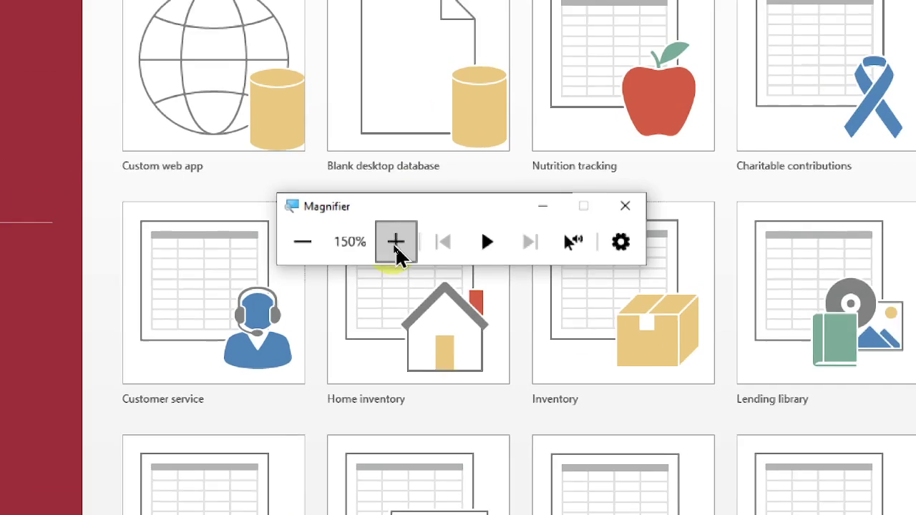
left_click(395, 245)
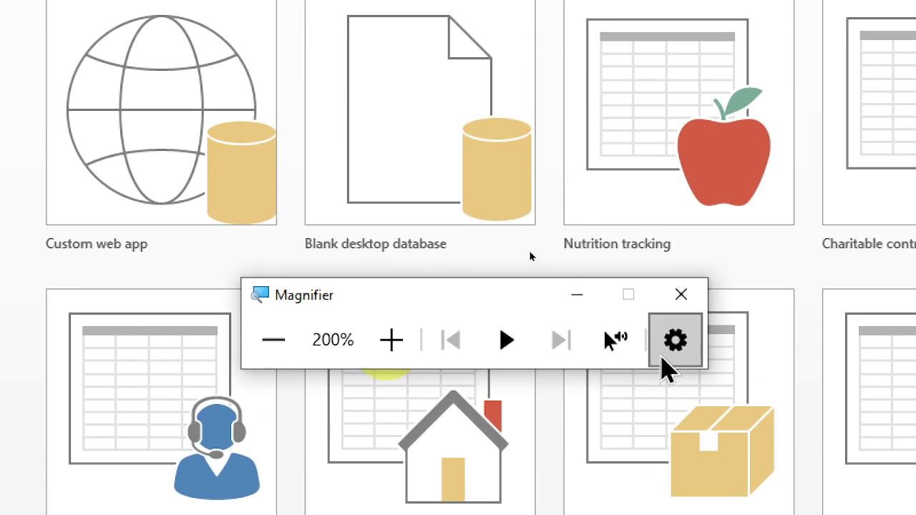
left_click(577, 295)
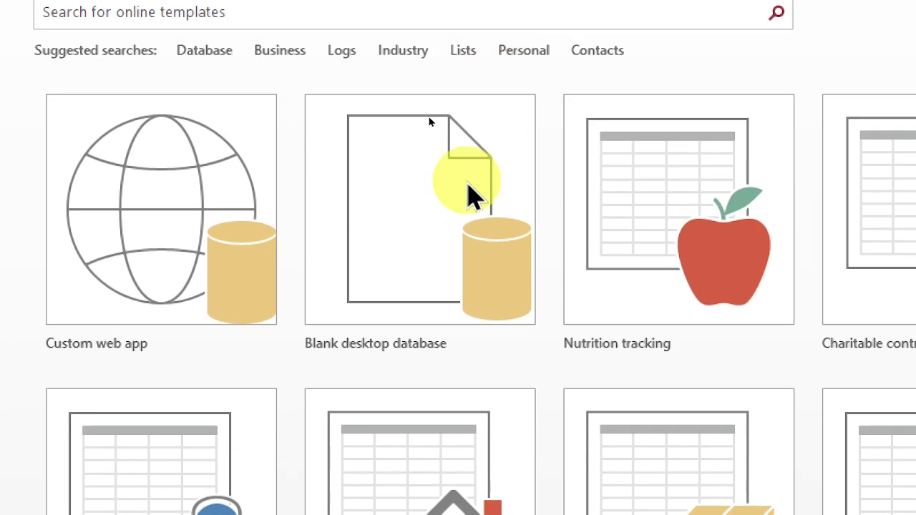
- Start a blank desktop database and set its file name to EnrollmentSystem.accdb
left_click(468, 185)
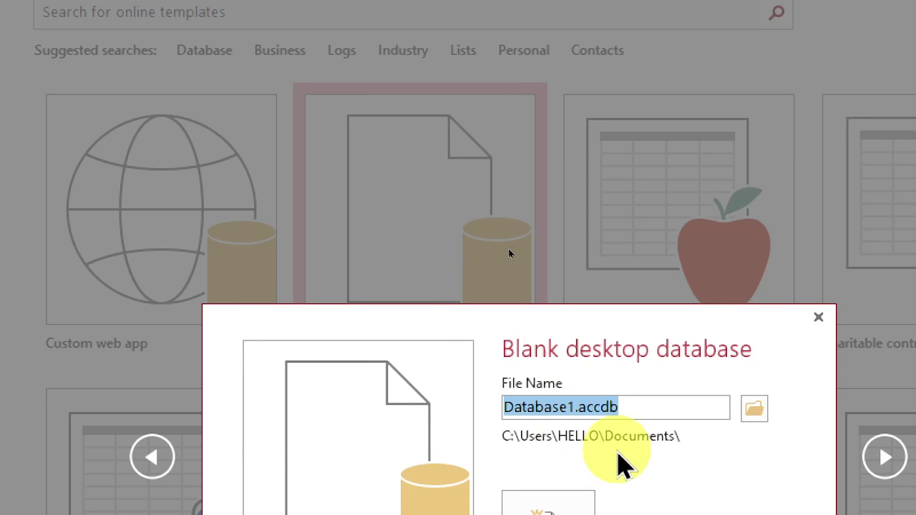
left_click(579, 320)
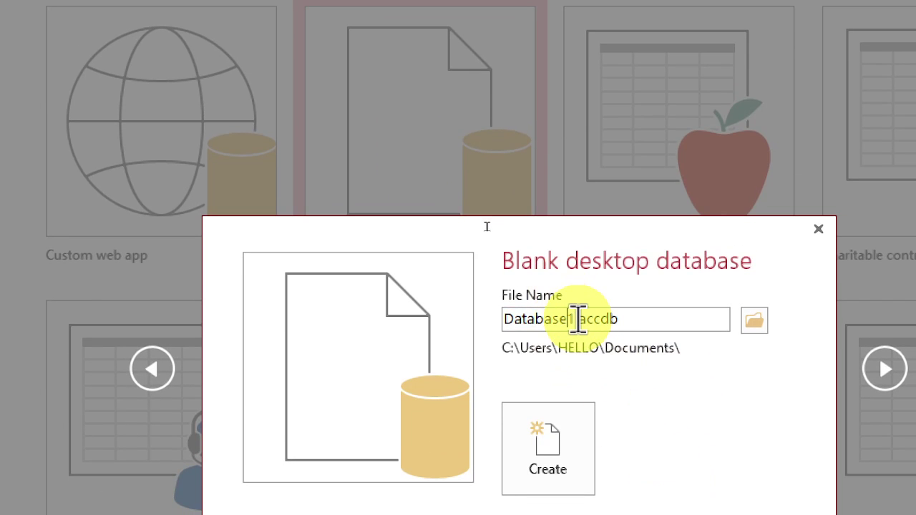
left_click_drag(577, 320, 497, 317)
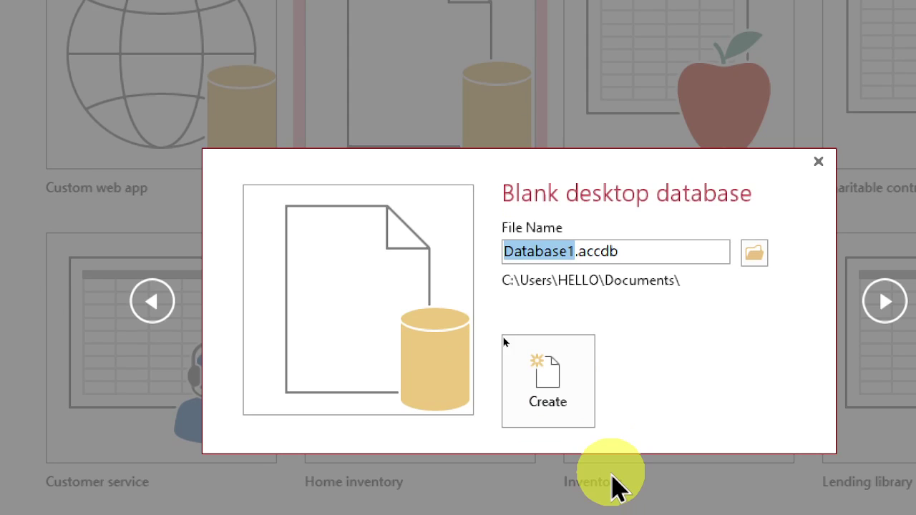
type("Enrollment")
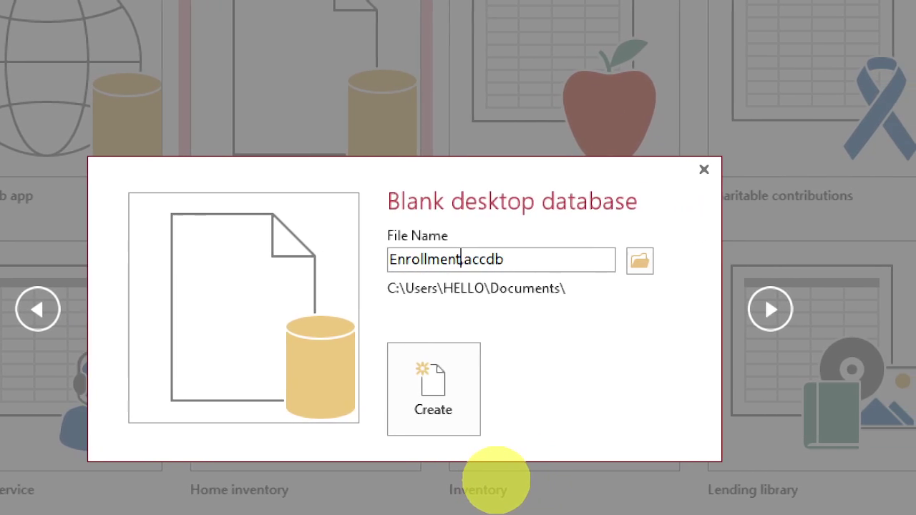
type("Syste")
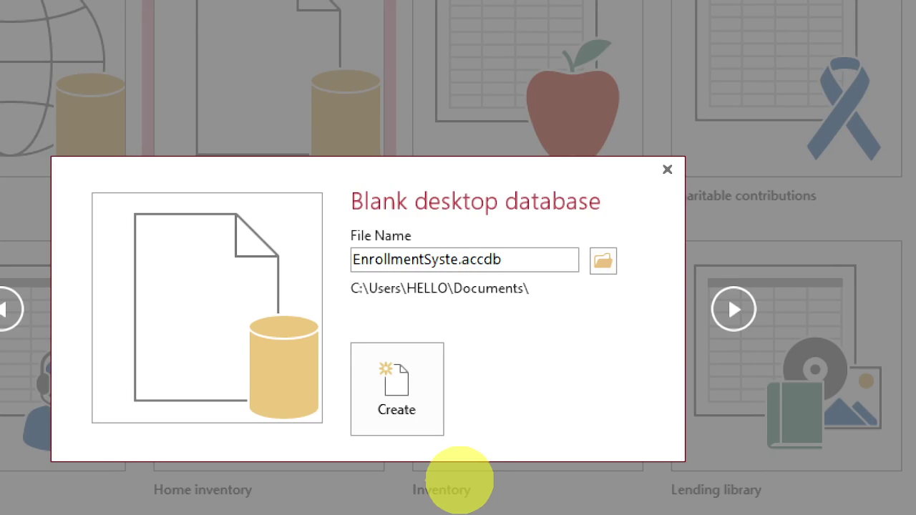
type("m")
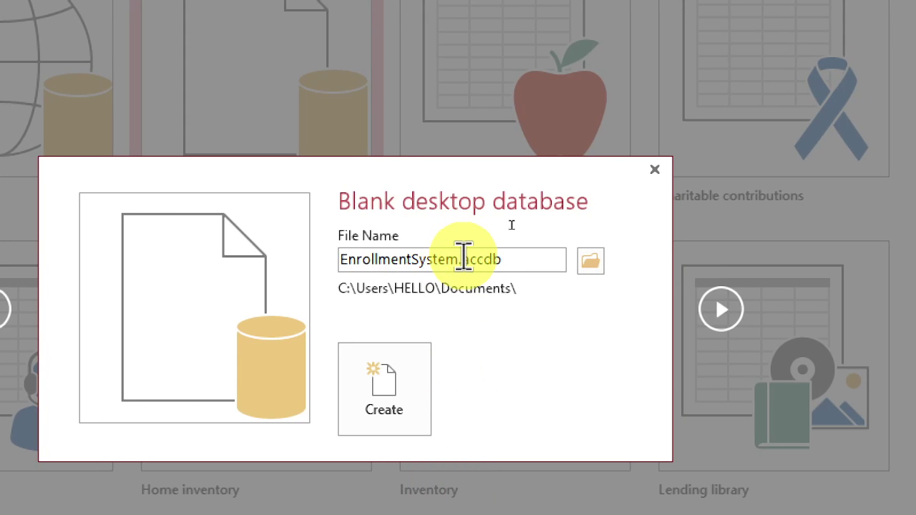
left_click_drag(463, 259, 546, 259)
left_click(542, 261)
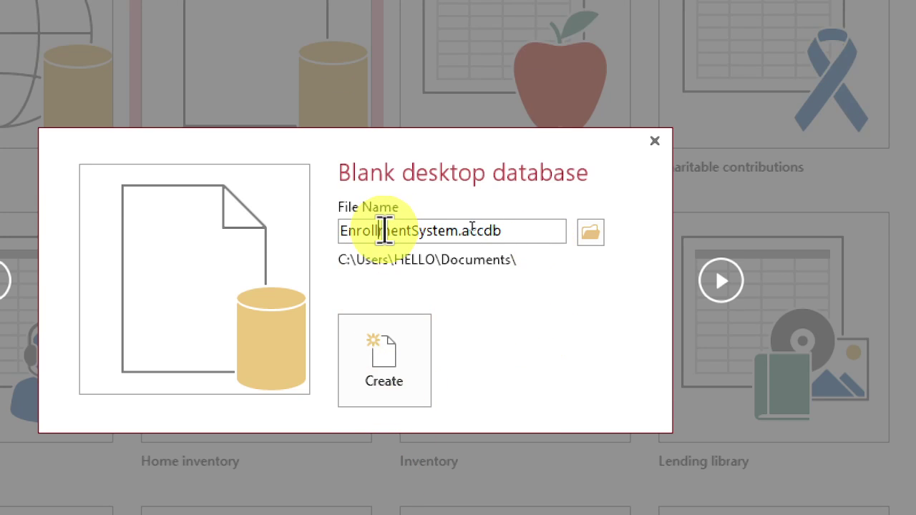
left_click(385, 230)
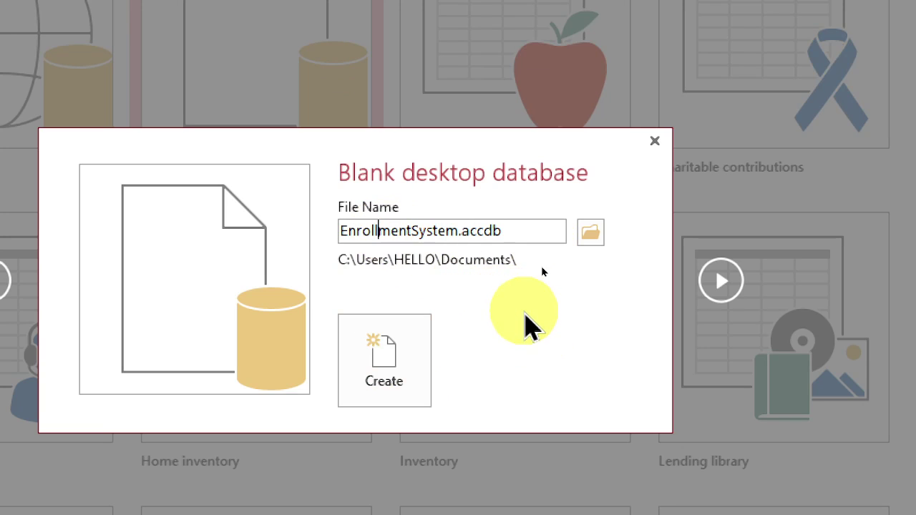
- Set Local Disk (D:) as the save location for EnrollmentSystem.accdb and create the database
left_click(589, 231)
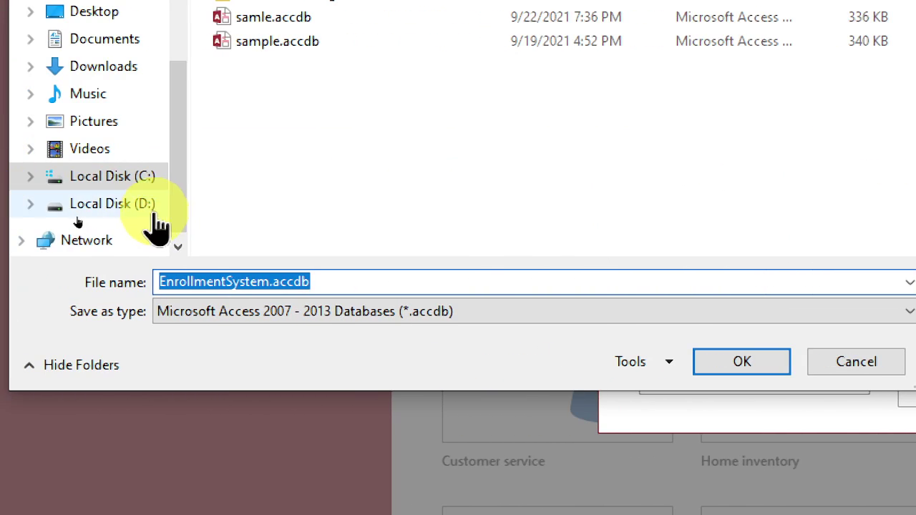
left_click(32, 204)
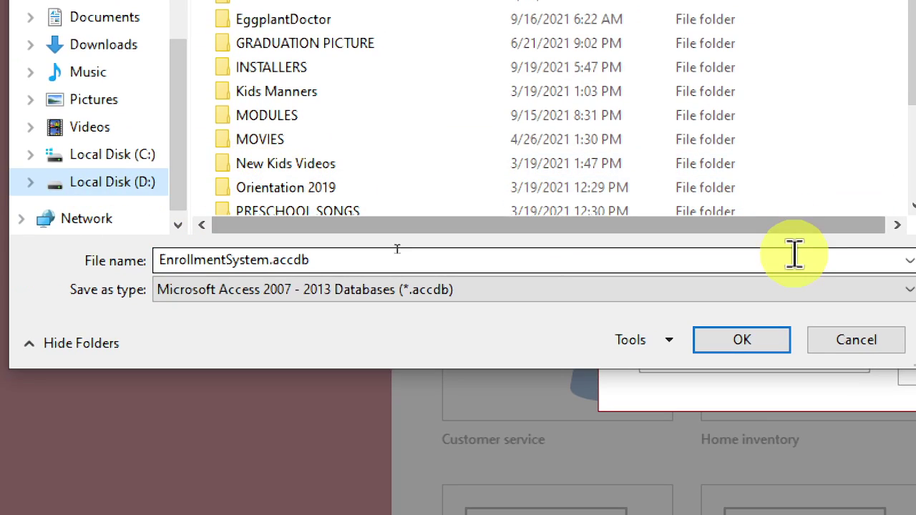
left_click(742, 340)
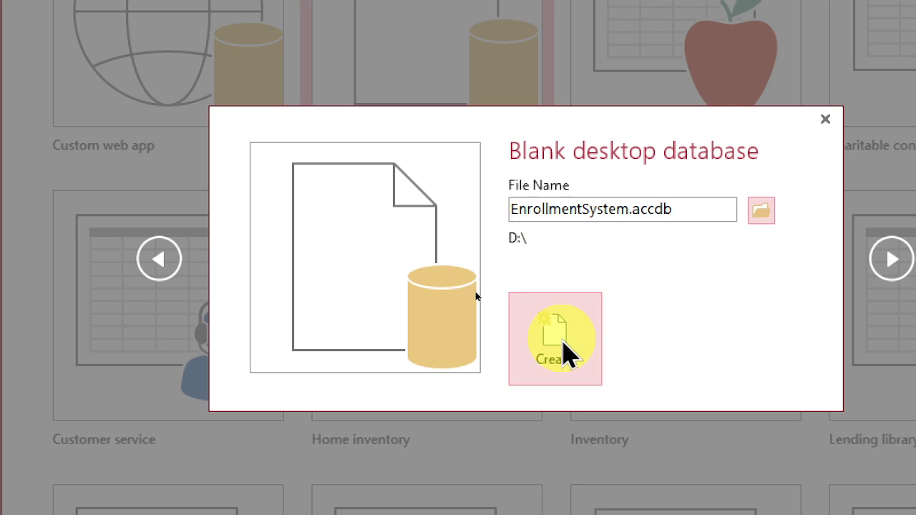
left_click(564, 352)
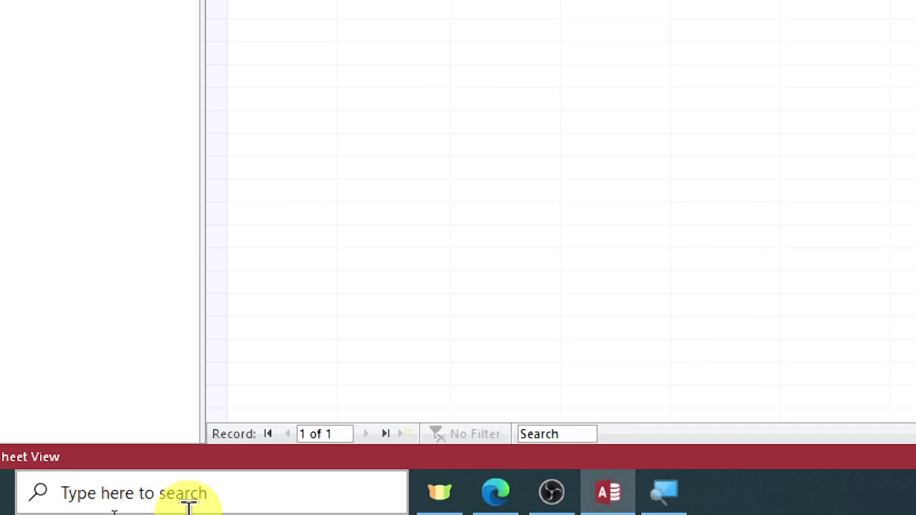
- Return the Magnifier zoom to 100% and move its window lower, away from the datasheet
left_click(664, 492)
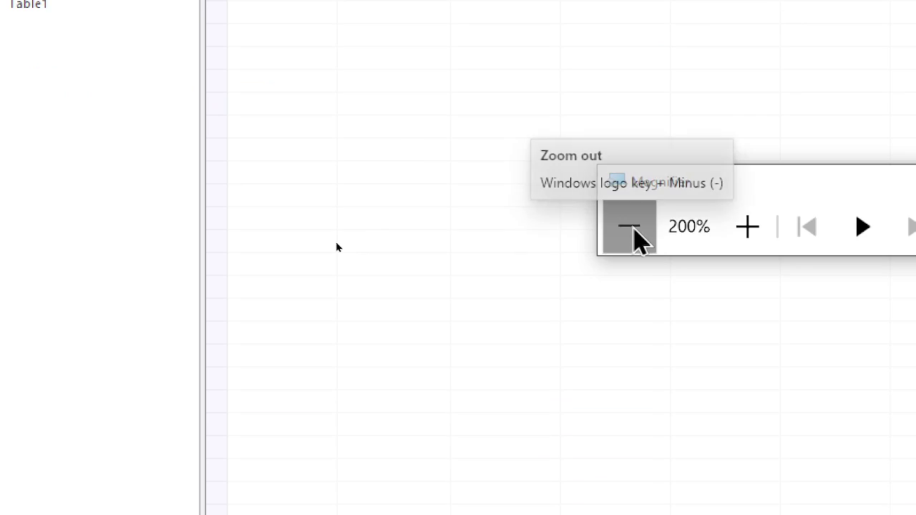
left_click(629, 227)
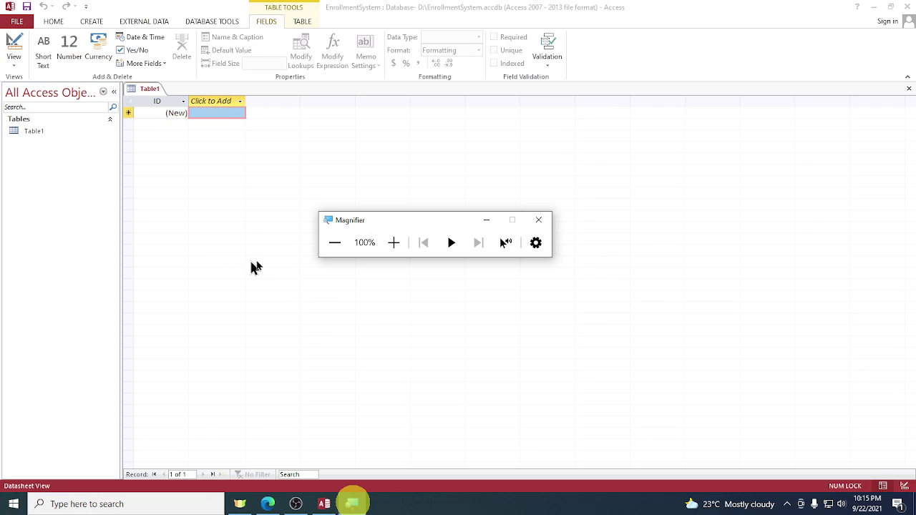
left_click_drag(356, 223, 355, 312)
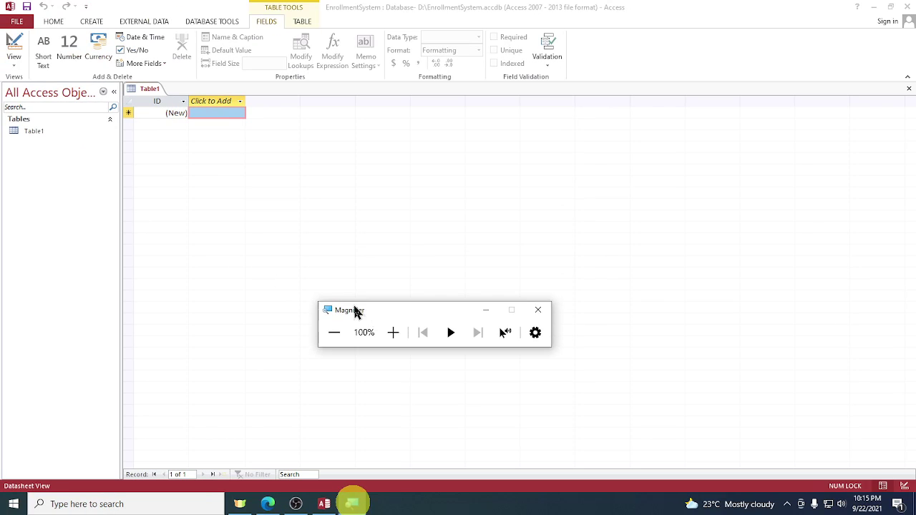
- Examine the file-management, record-editing, object-creation and data import/export commands available for the new database
left_click(16, 22)
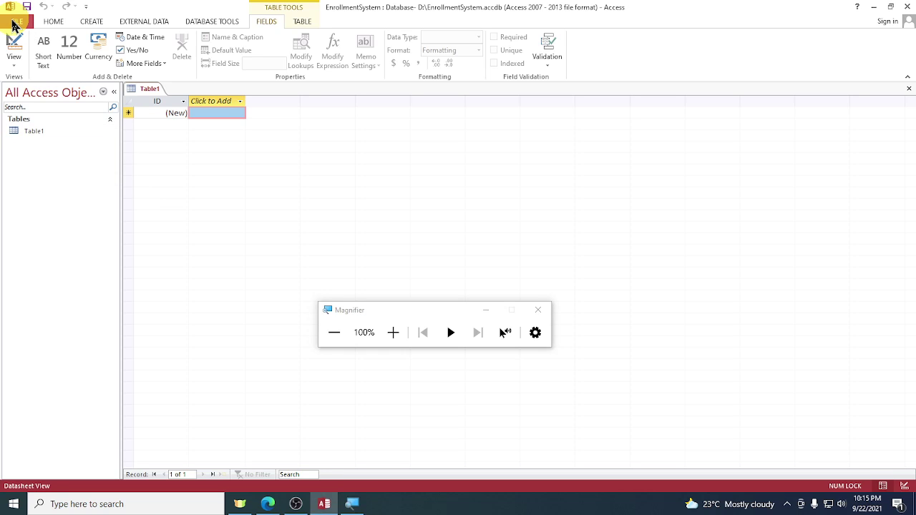
left_click(14, 22)
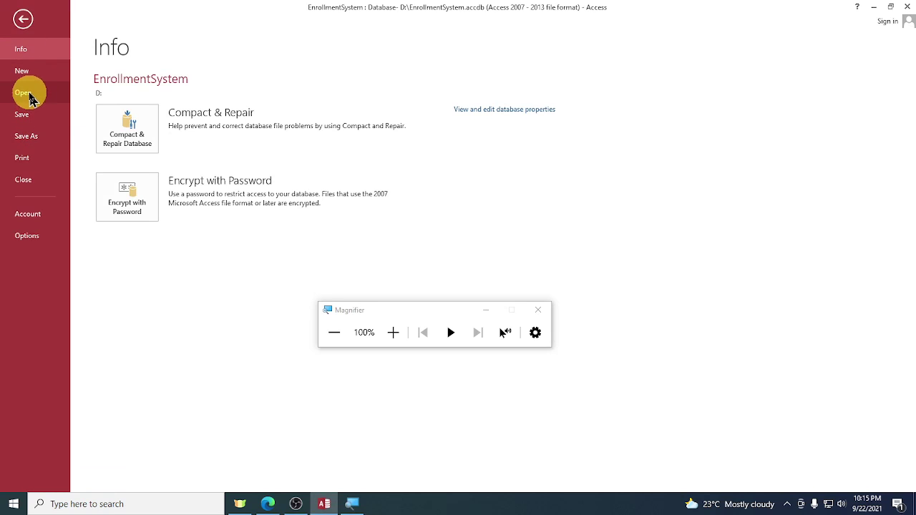
left_click(24, 22)
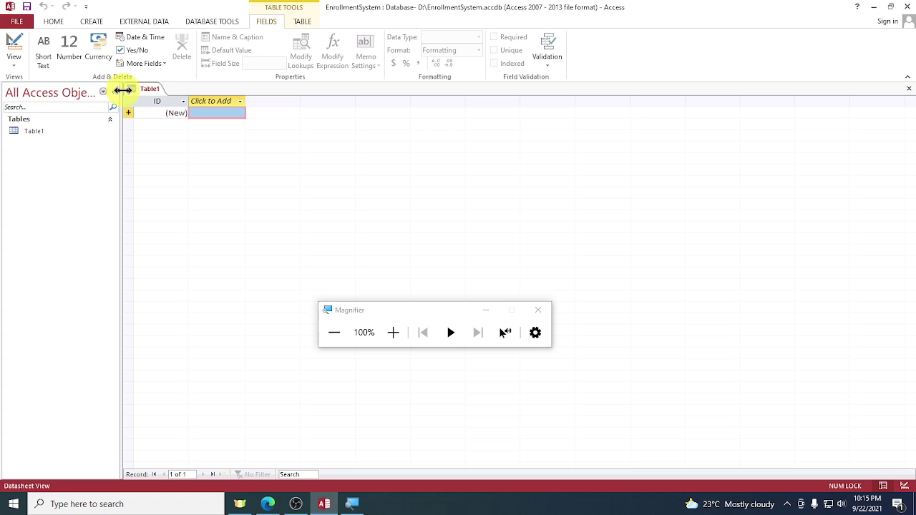
left_click(56, 22)
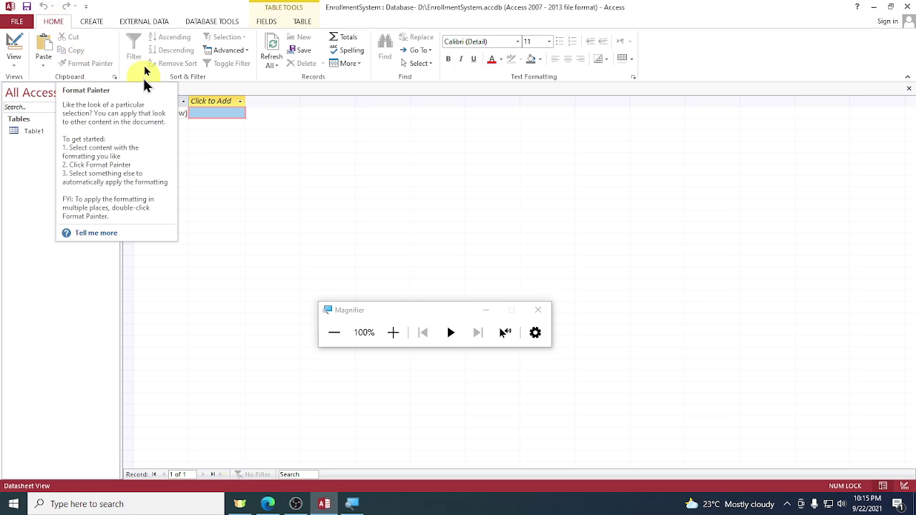
left_click(91, 24)
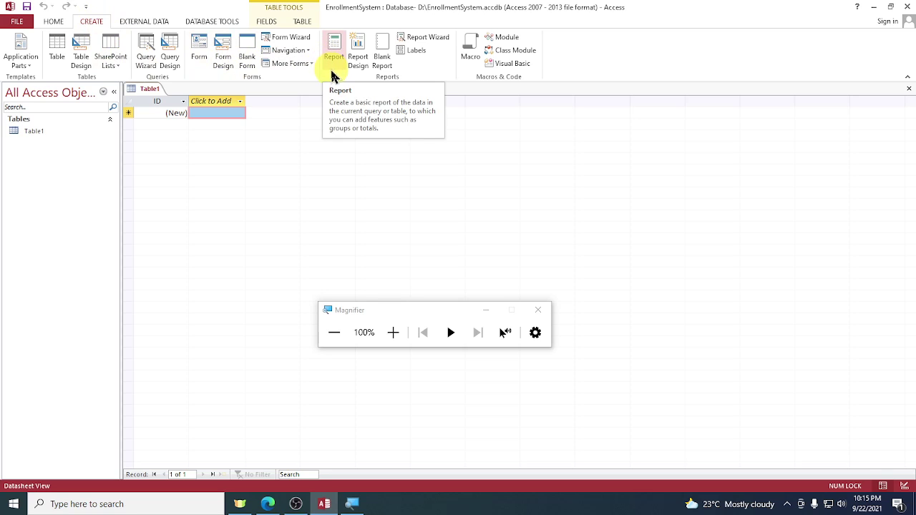
left_click(150, 23)
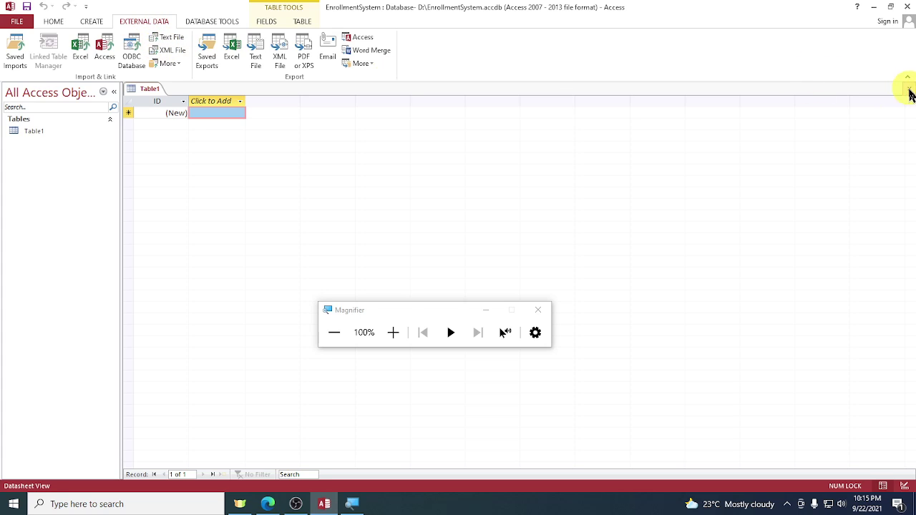
- Close the empty, unsaved Table1 datasheet
left_click(909, 88)
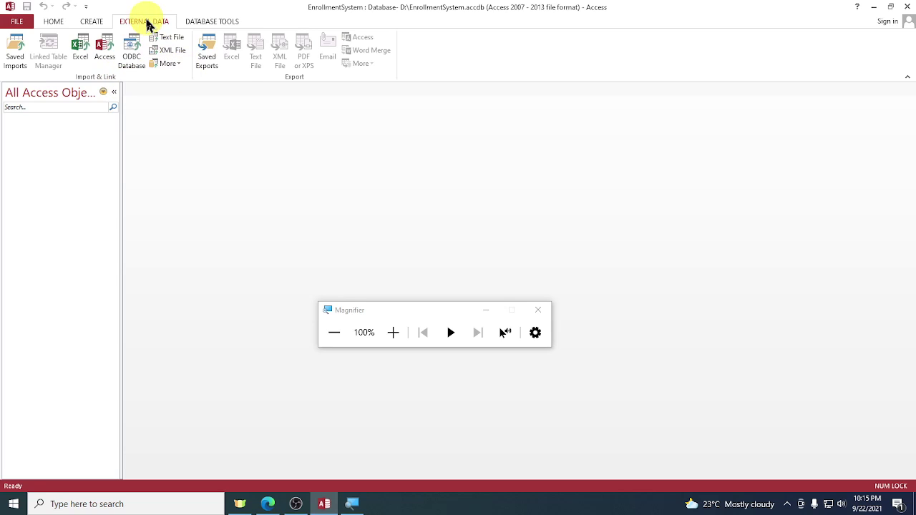
- Examine the database maintenance and relationship tools, and review the commands for creating tables, queries, forms and reports
left_click(217, 23)
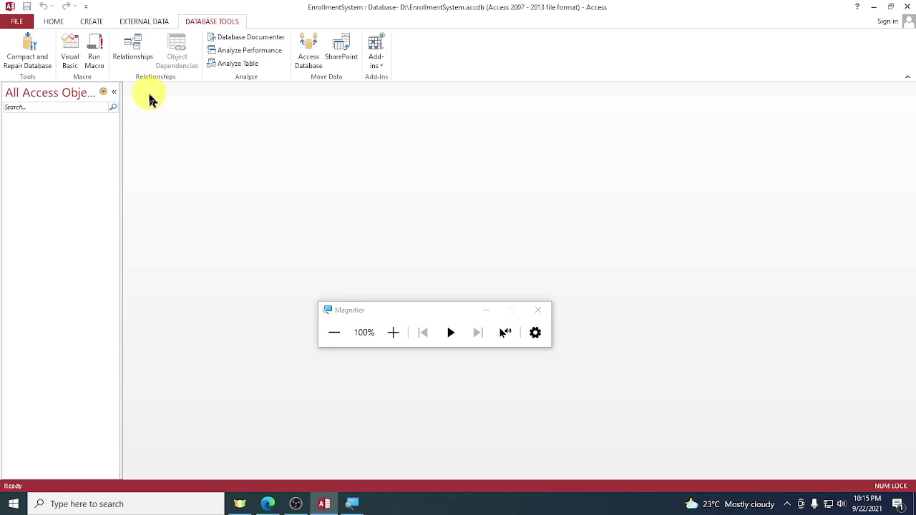
left_click(150, 58)
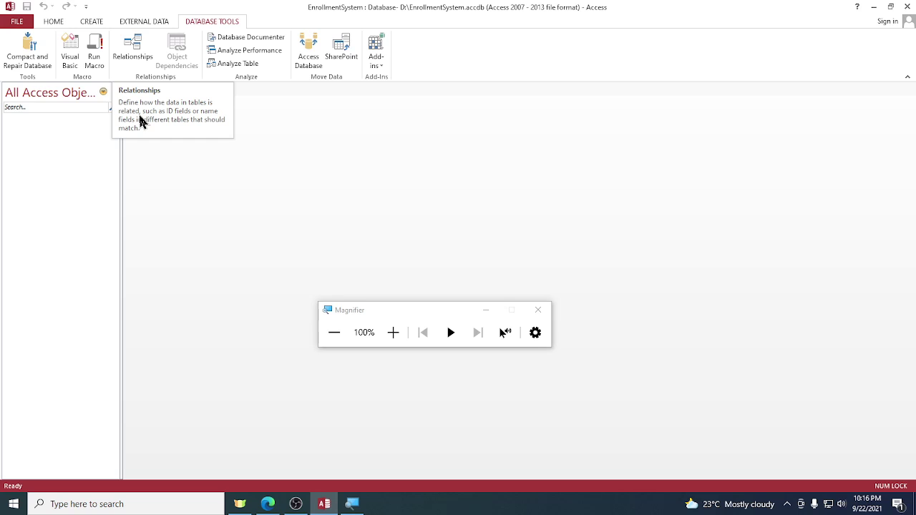
left_click(33, 64)
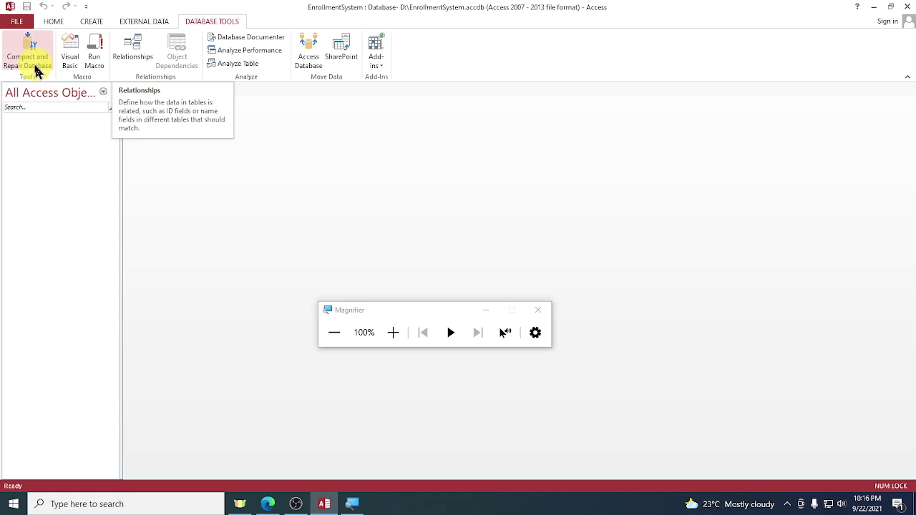
left_click(53, 27)
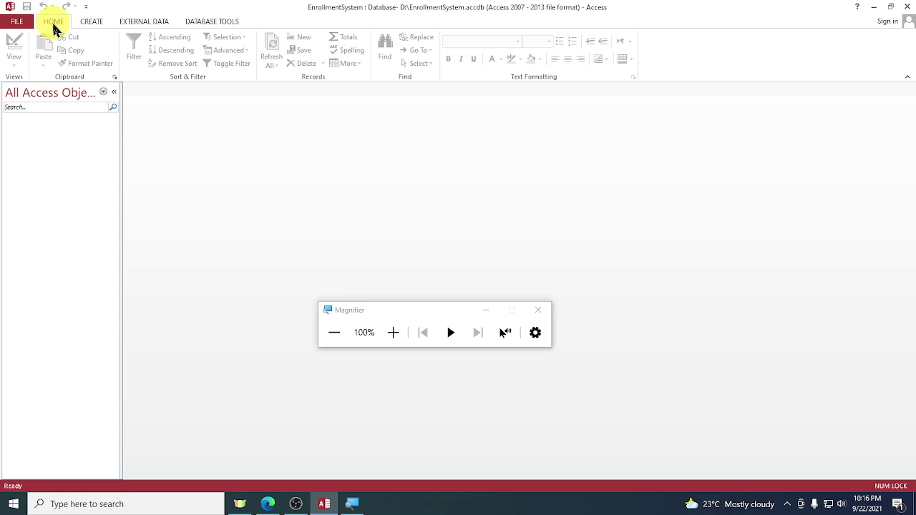
left_click(98, 26)
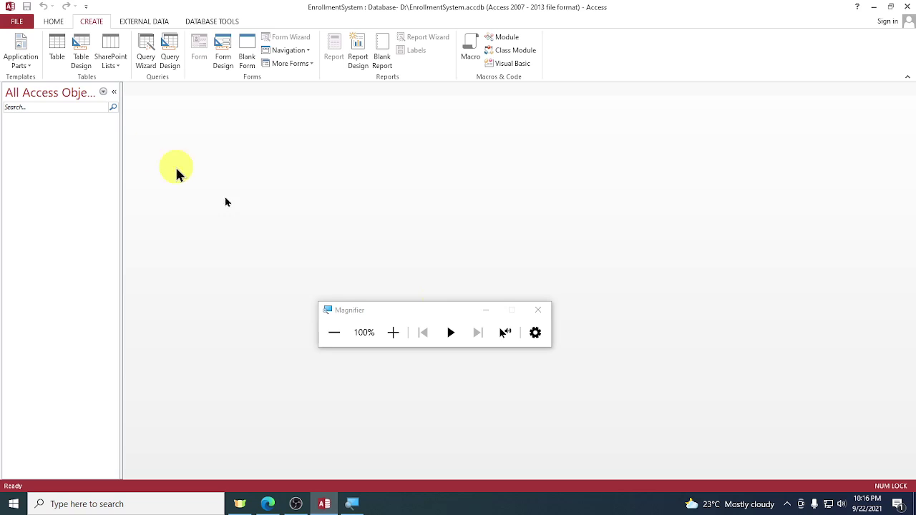
- Restore the Magnifier and magnify the screen to 200%
left_click(474, 308)
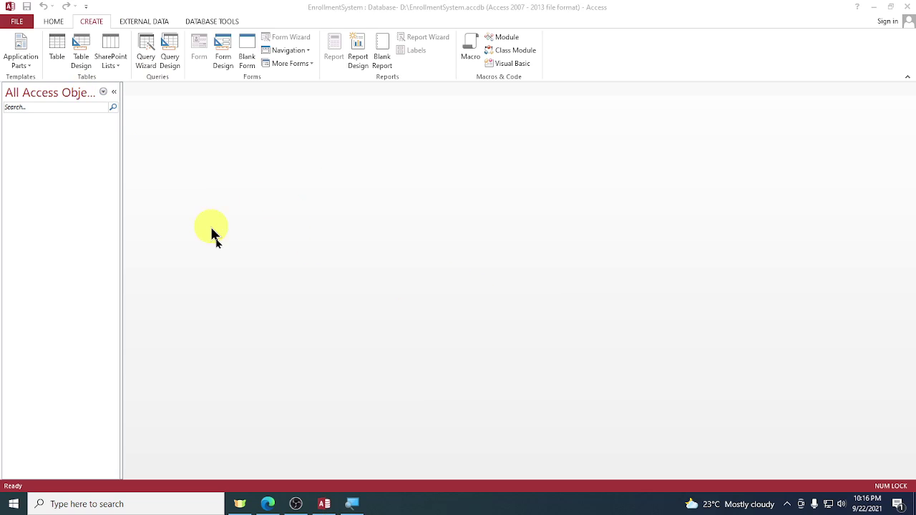
left_click(353, 504)
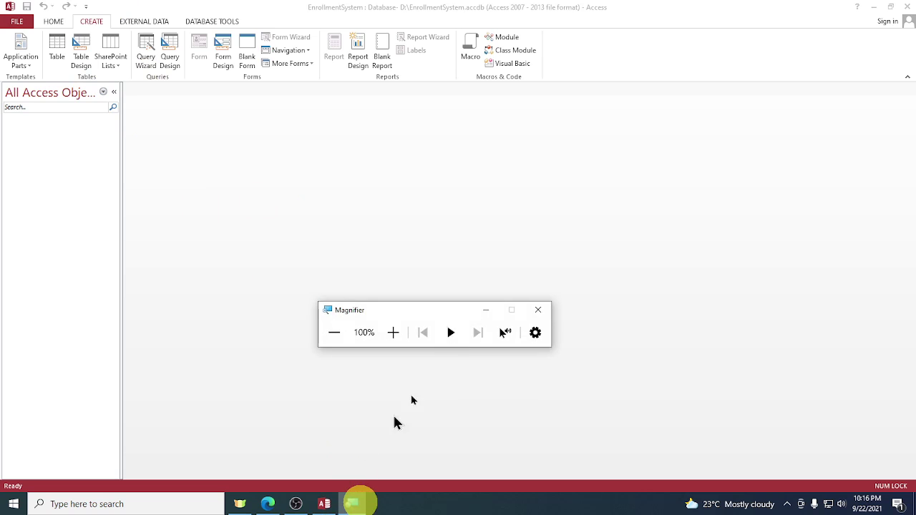
left_click(393, 333)
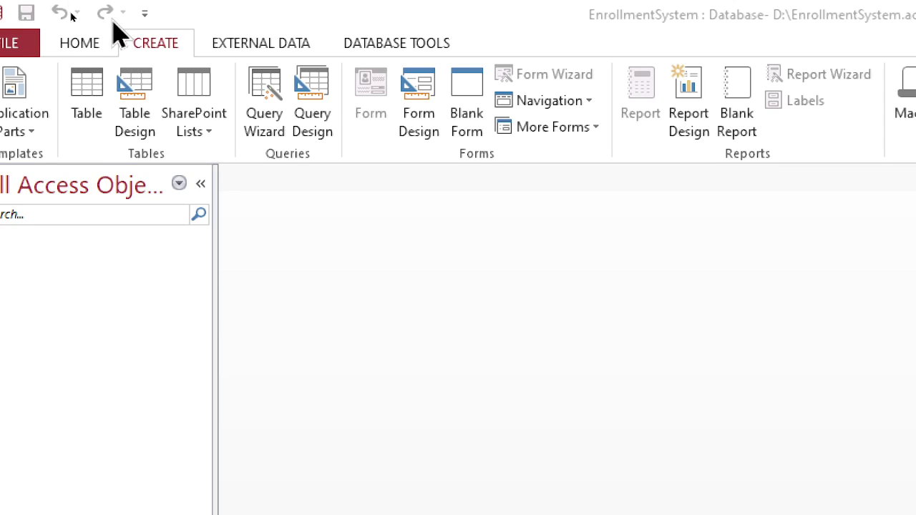
- Create a new table in Design view and look over its Field Name, Data Type and Description columns
left_click(165, 85)
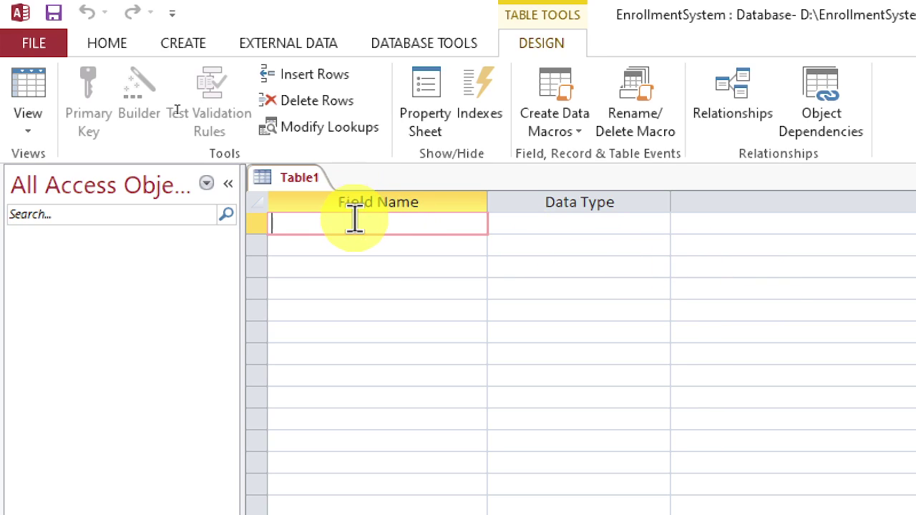
left_click(597, 221)
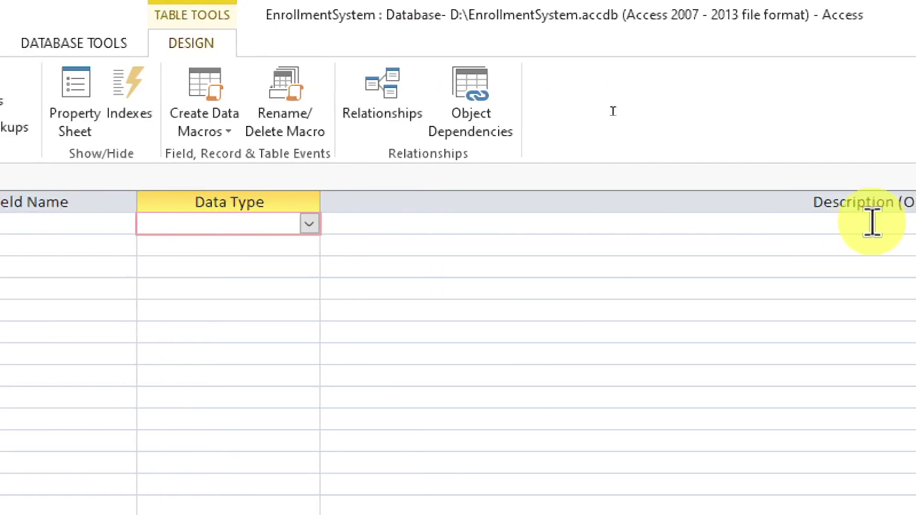
left_click(816, 224)
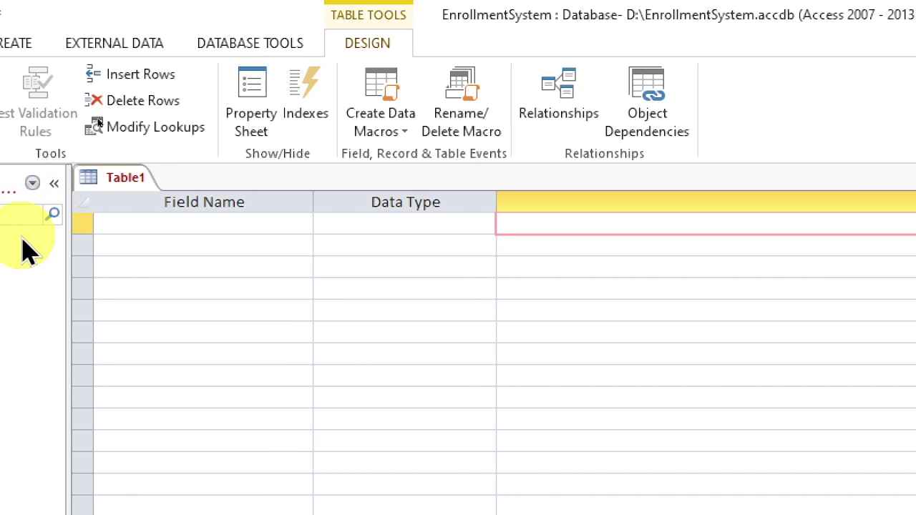
- Name the table's first field StudentNumber
left_click(218, 222)
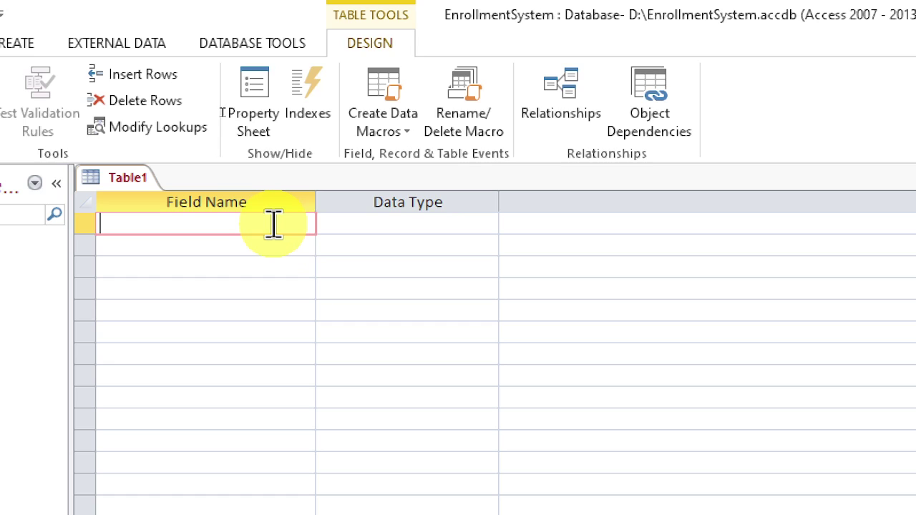
type("Stu")
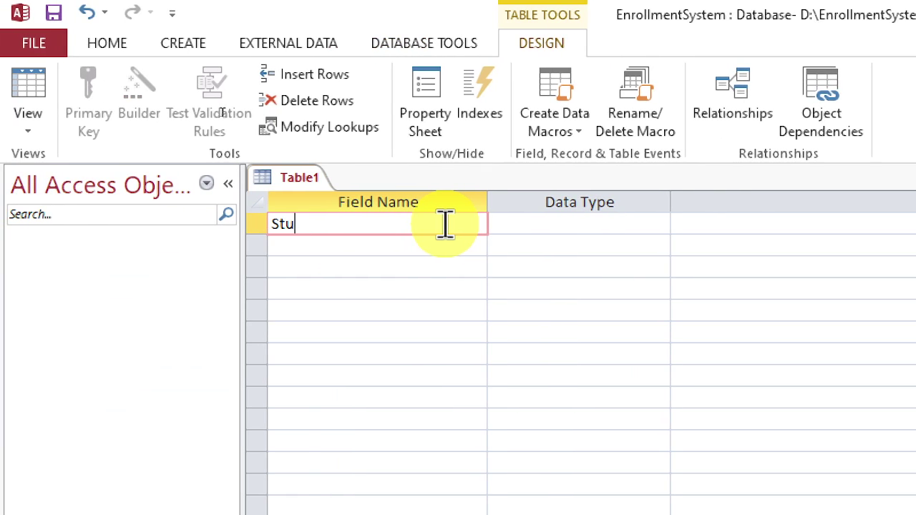
type("dentN")
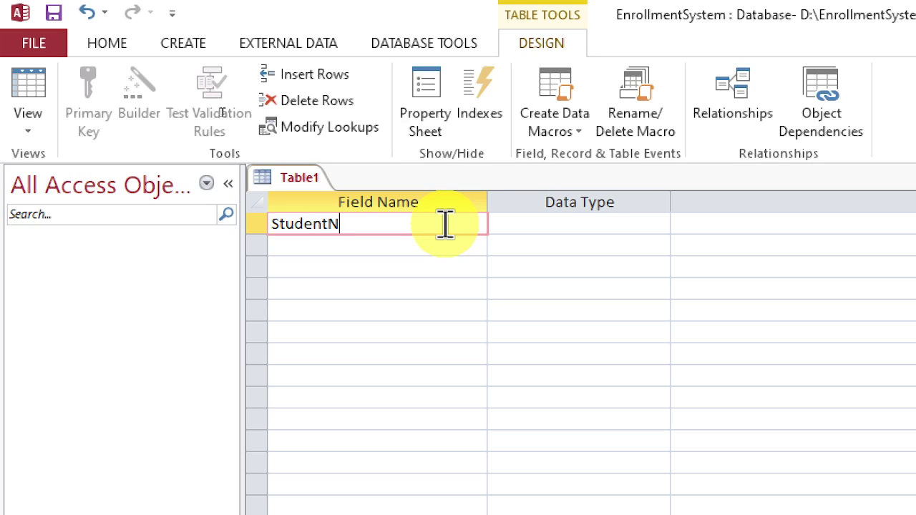
type("umber")
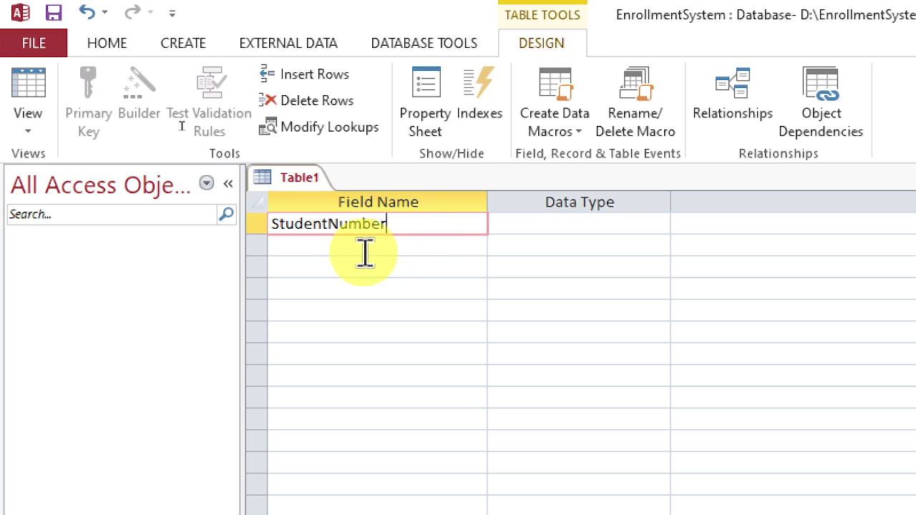
- Try an underscore between the two words of the StudentNumber field name and remove it again
left_click(328, 215)
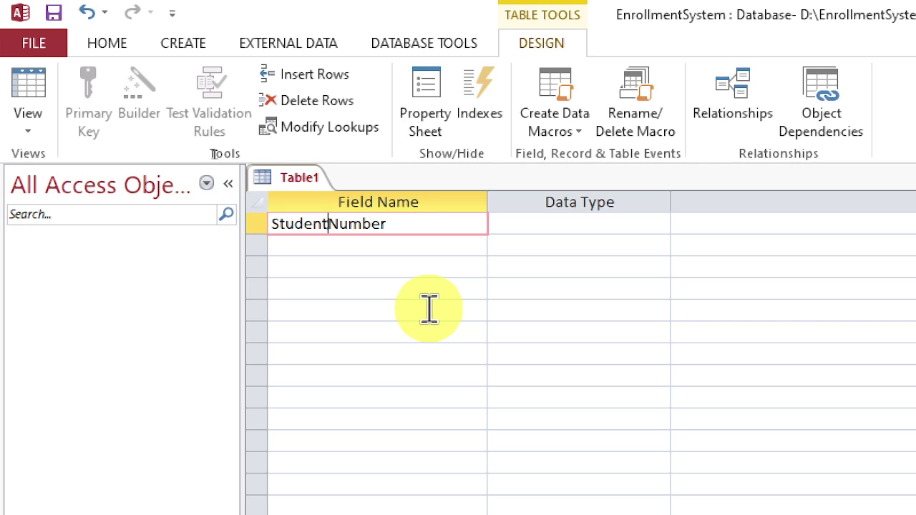
type("_+")
key("BackSpace")
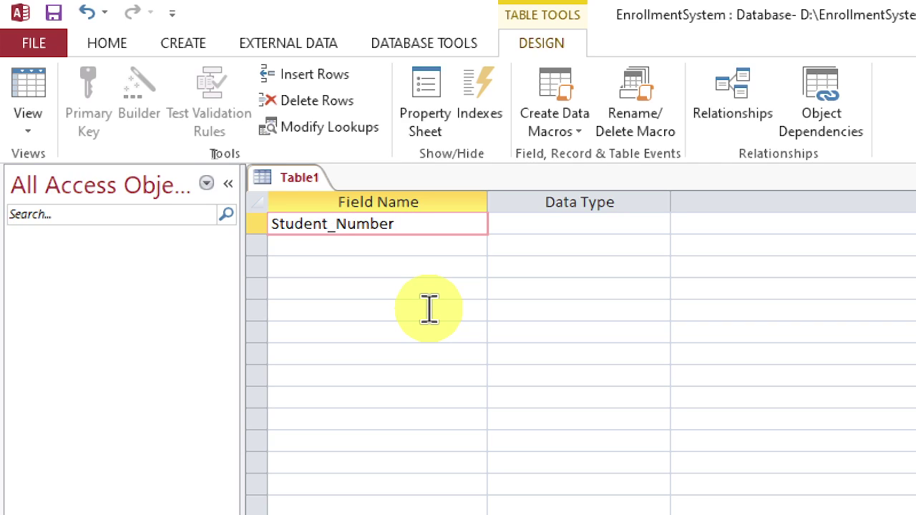
key("BackSpace")
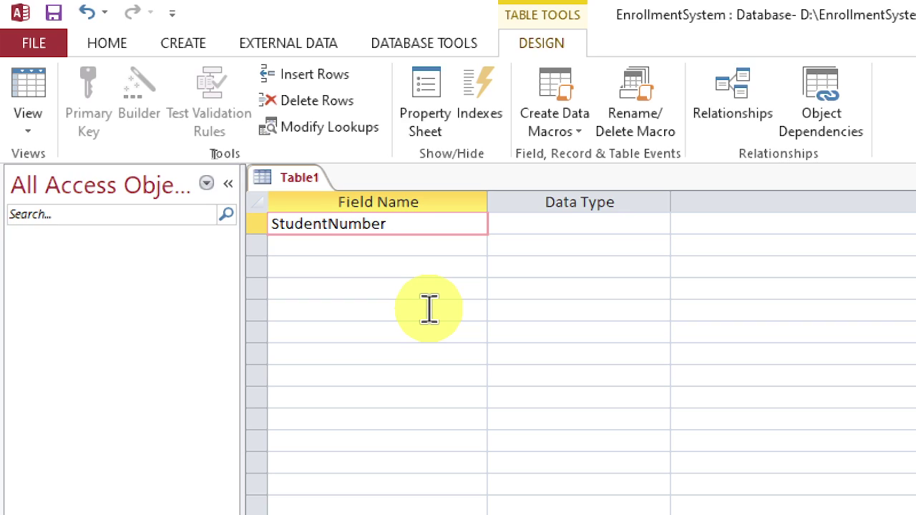
- Give the StudentNumber field the Short Text data type after reviewing the available types
left_click(341, 248)
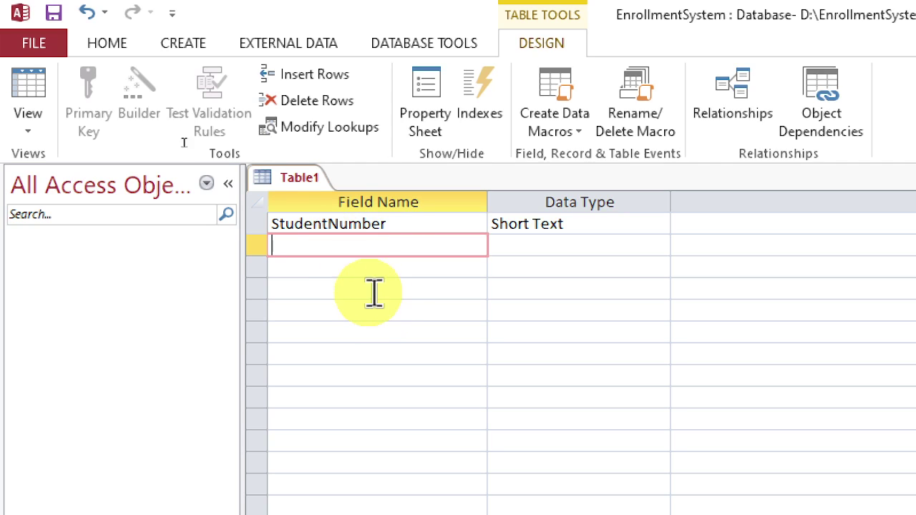
left_click(328, 218)
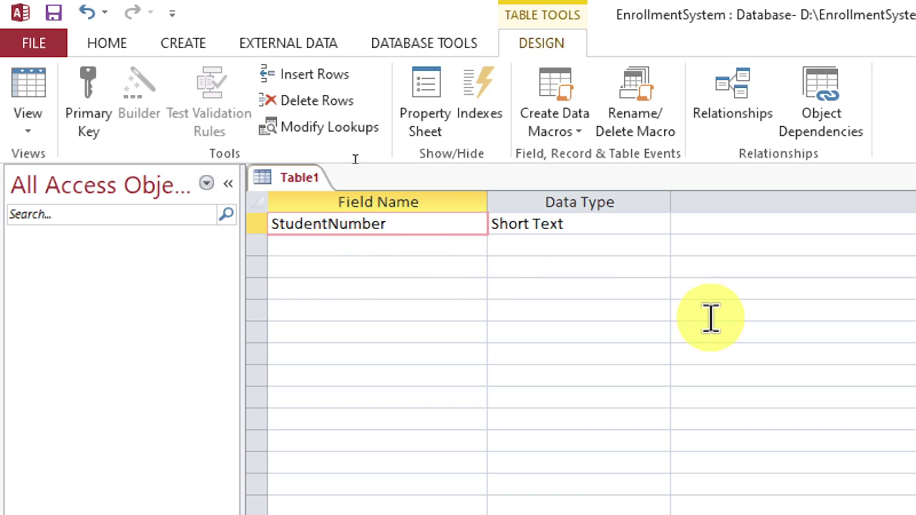
left_click(637, 223)
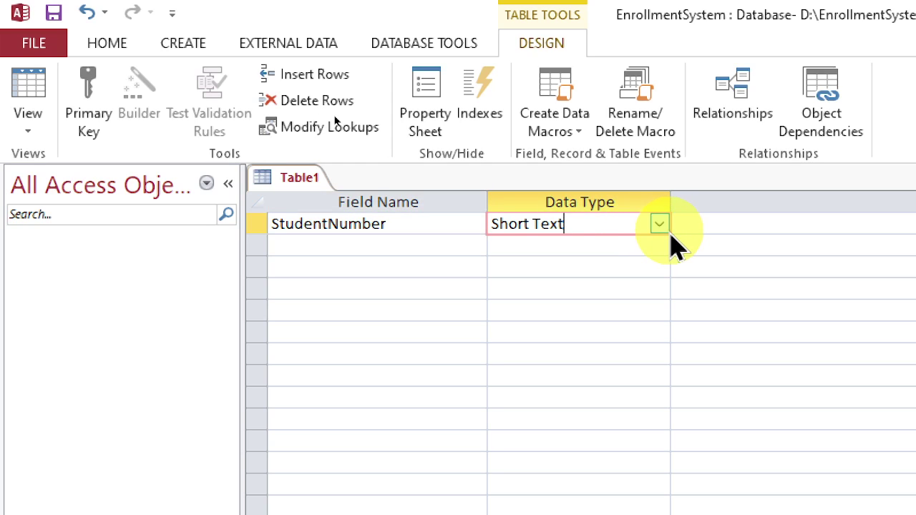
left_click(659, 224)
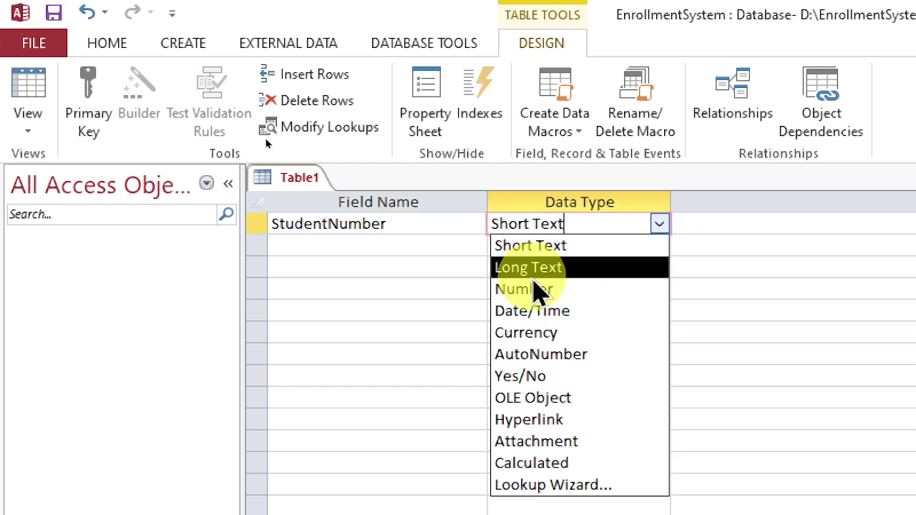
left_click(589, 224)
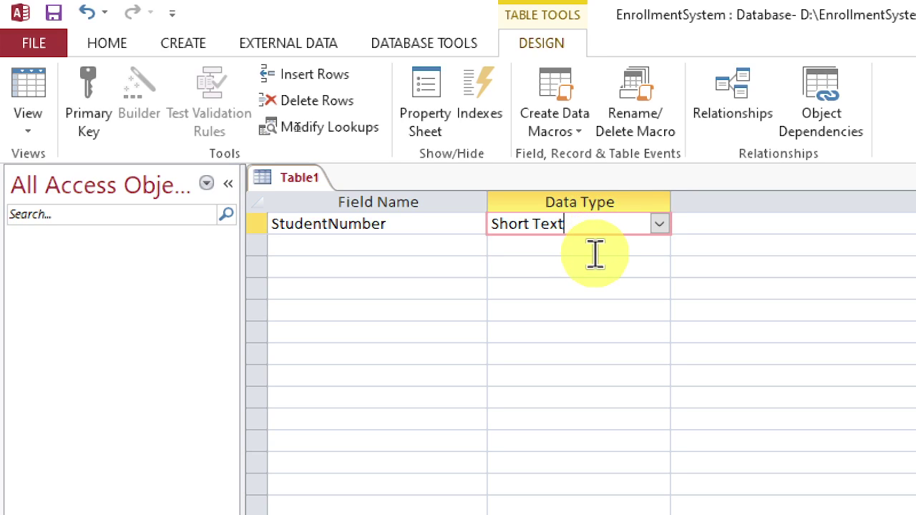
left_click(594, 250)
left_click(577, 225)
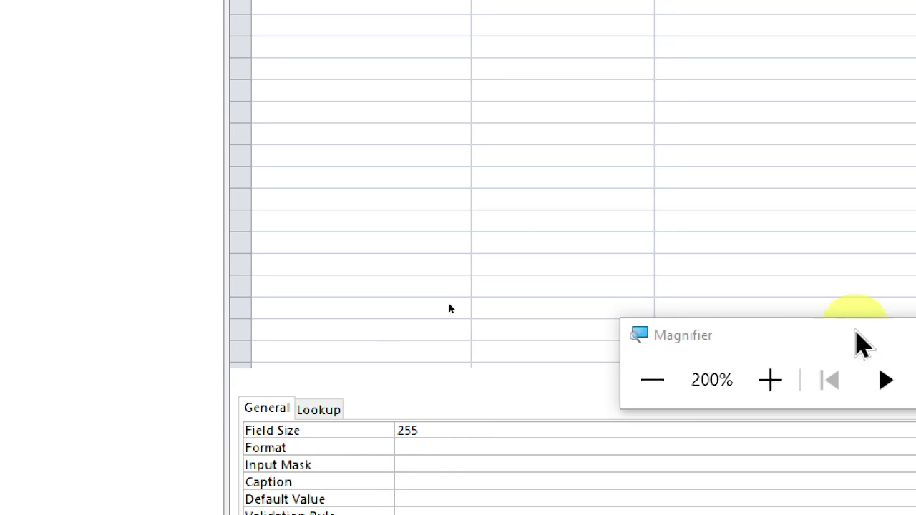
- Set the field size of the StudentNumber field to 15
left_click(752, 334)
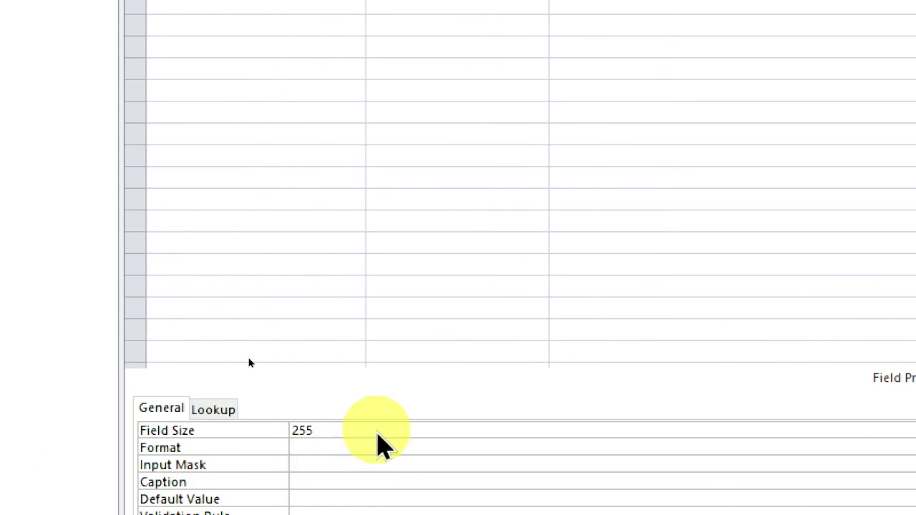
left_click(346, 427)
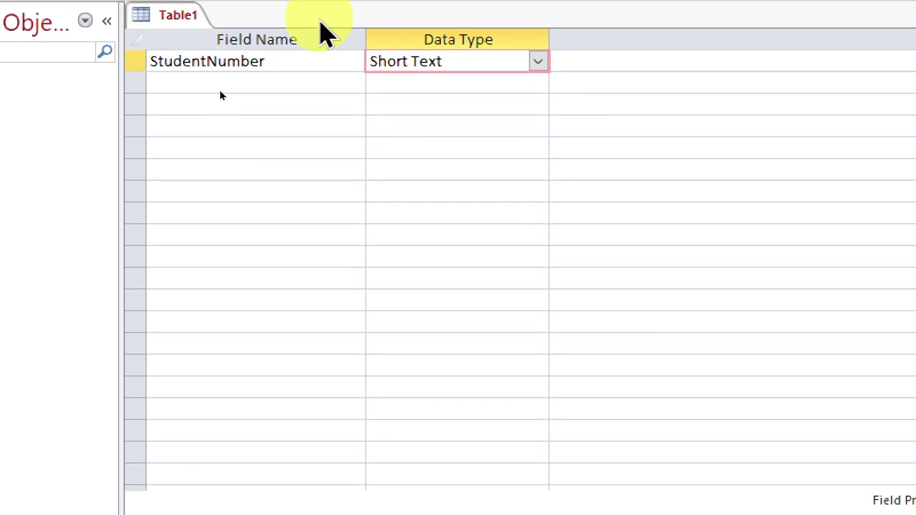
left_click(280, 65)
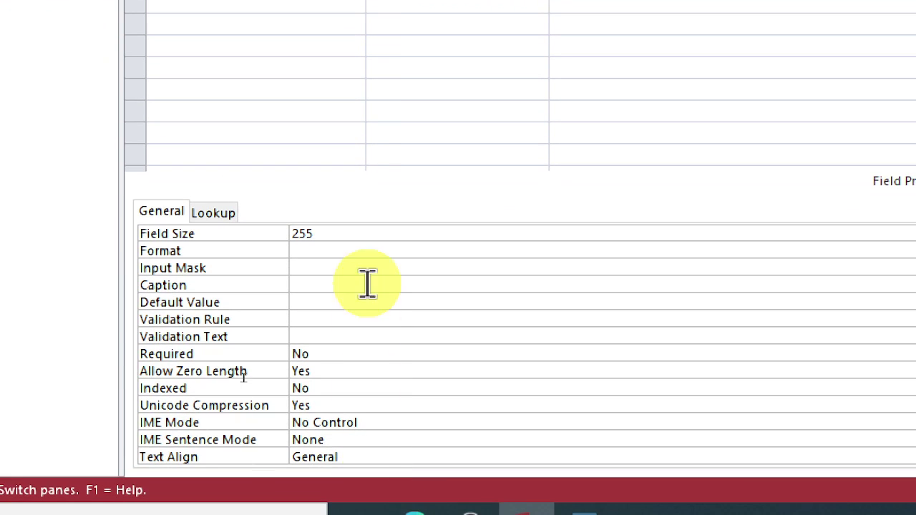
left_click_drag(333, 237, 282, 235)
type("15")
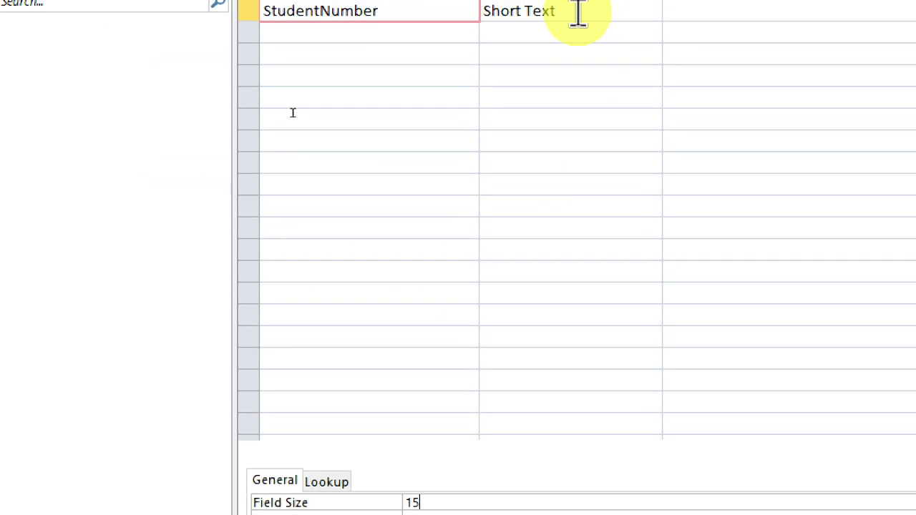
- Examine the data type options for StudentNumber once more, leaving the field as it is
left_click(651, 32)
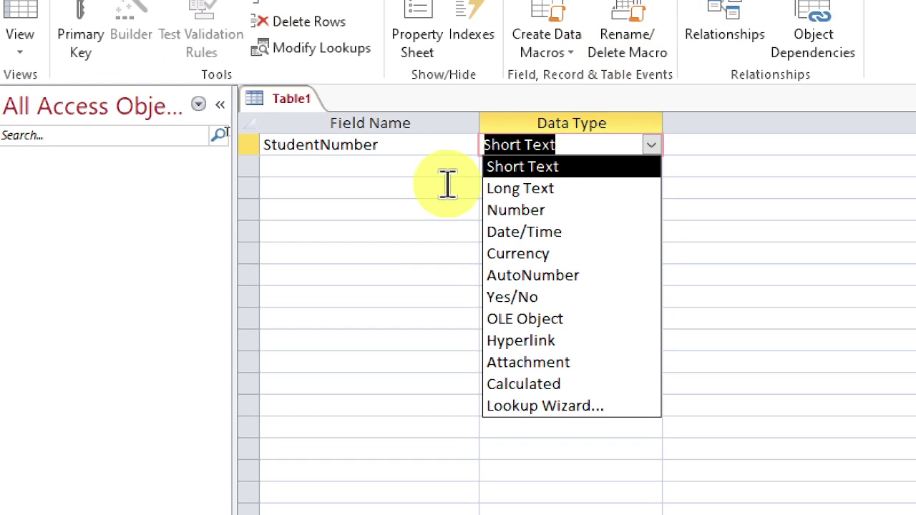
left_click(438, 175)
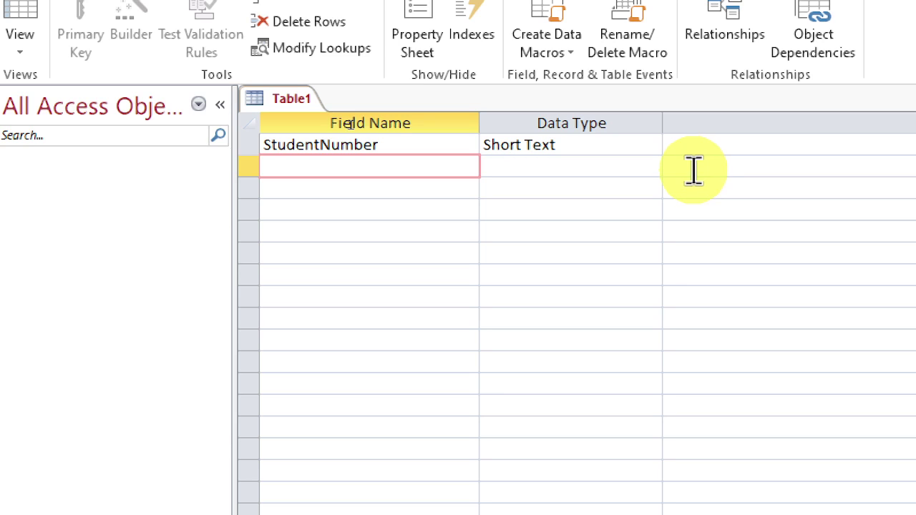
left_click(600, 151)
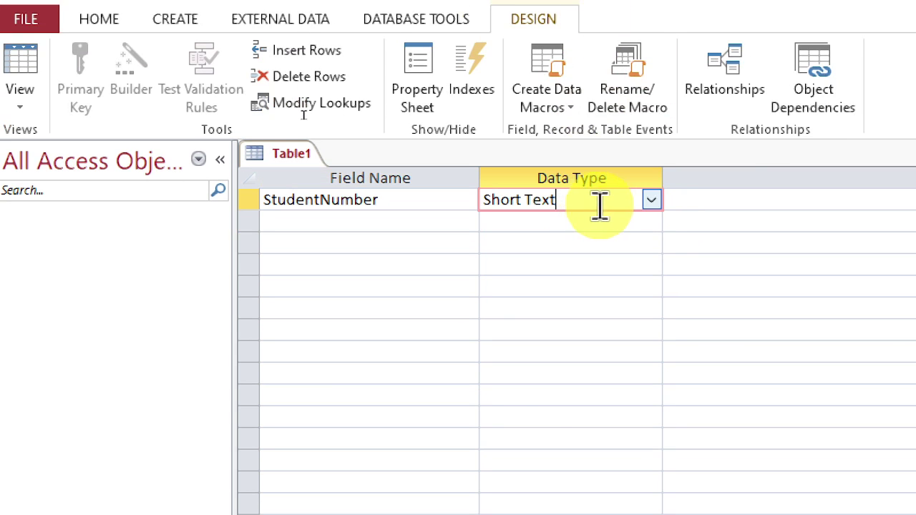
left_click(651, 201)
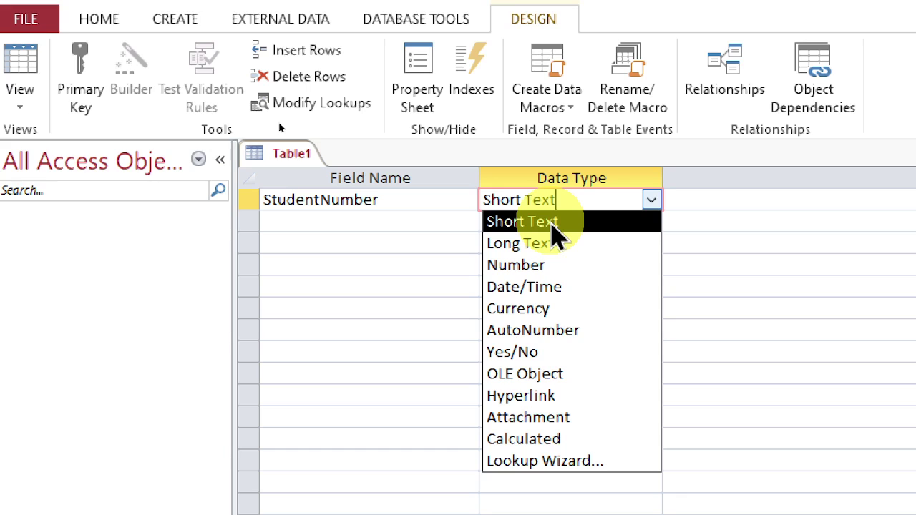
left_click(420, 223)
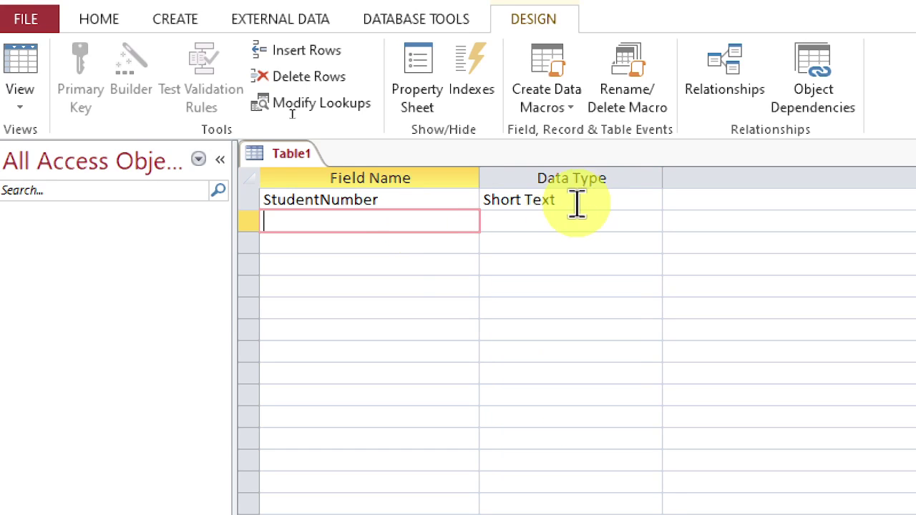
left_click(617, 200)
- Add LastName and FirstName as Short Text fields below StudentNumber
left_click(342, 222)
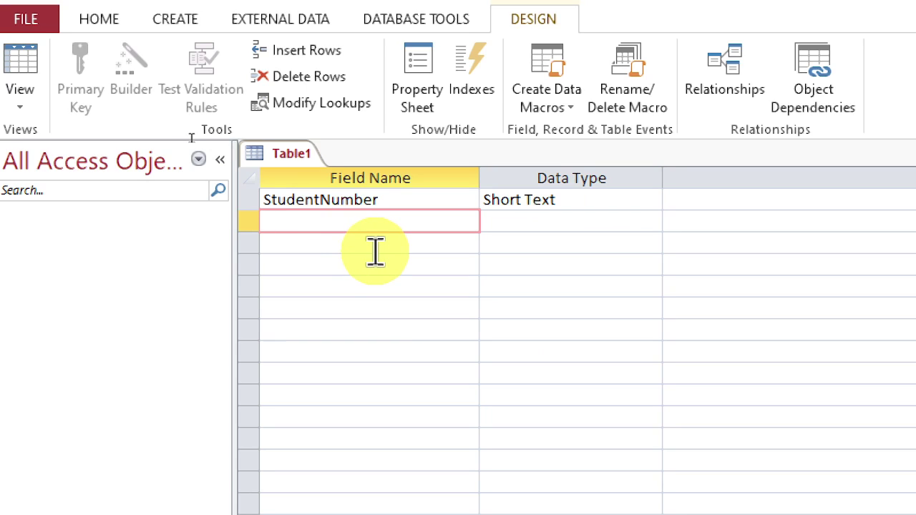
type("LastName")
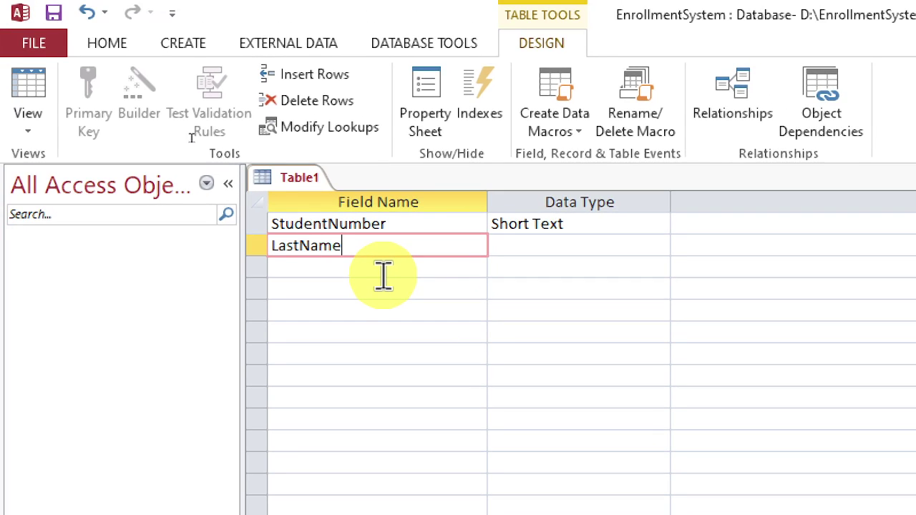
left_click(384, 276)
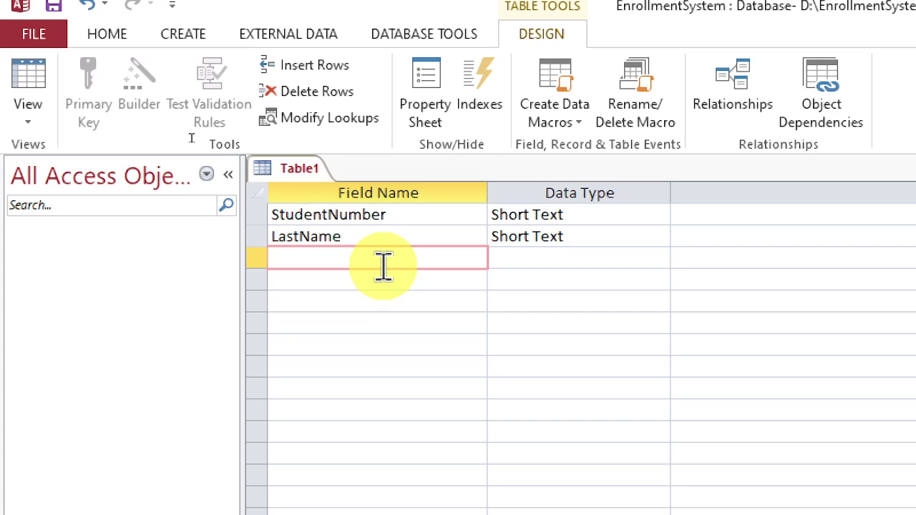
type("FirstName")
key("Down")
- Add a Short Text field MiddleName and name the following field Date_of_Birth
type("Middel")
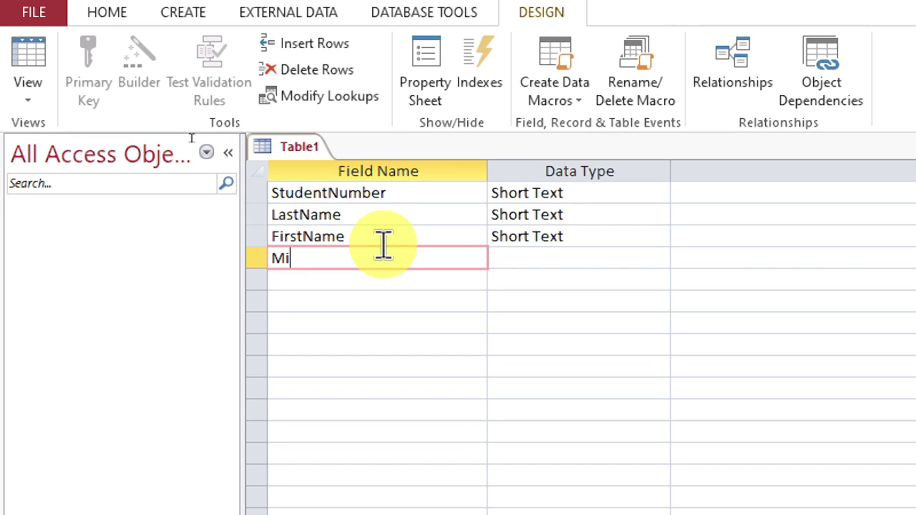
key("BackSpace")
key("BackSpace")
type("leName")
key("Down")
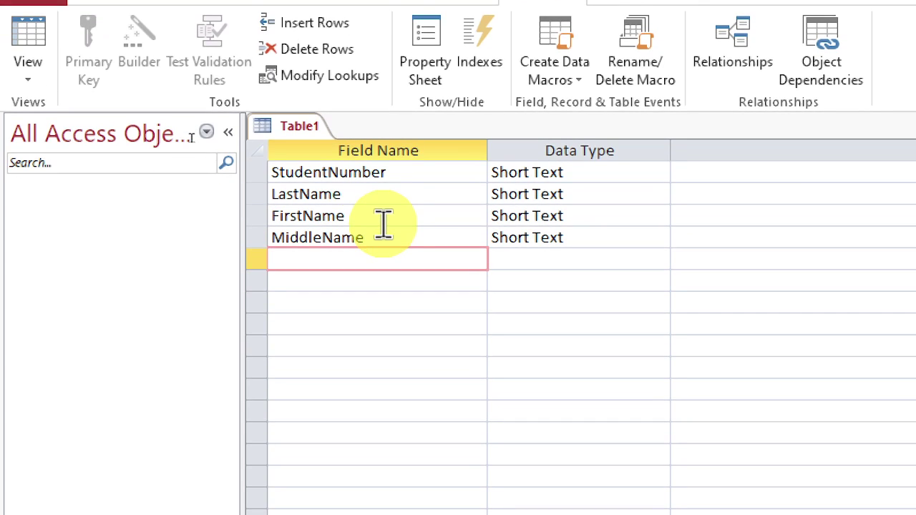
type("Date")
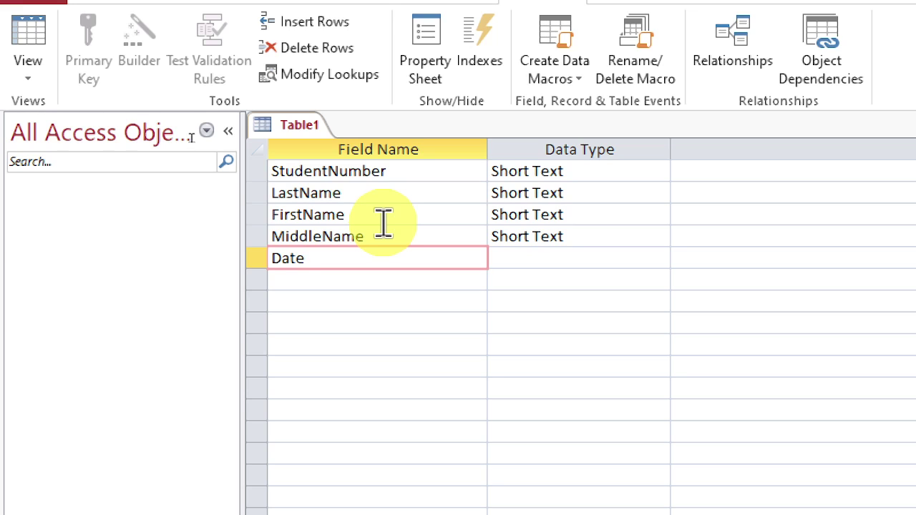
type("_of_Birth")
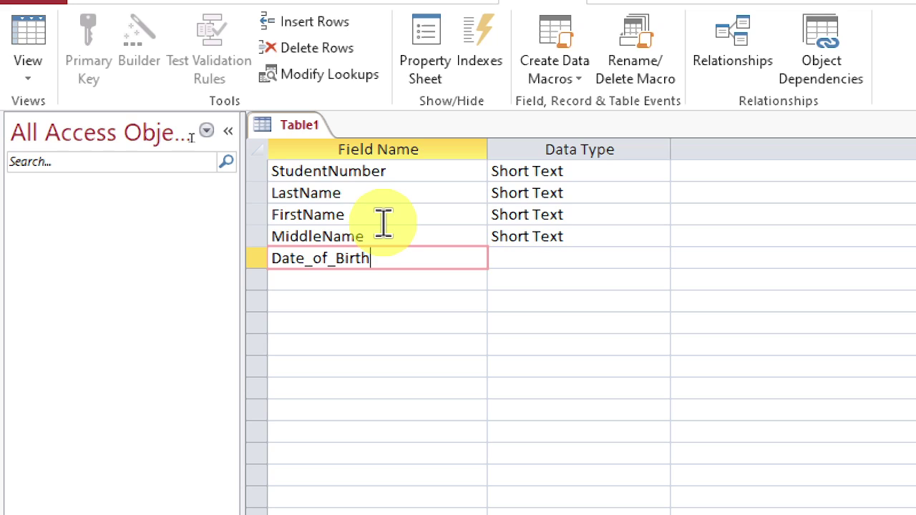
- Keep Short Text as the data type of Date_of_Birth and add a Short Text field Place_of_Birth below it
key("Tab")
key("Down")
key("shift+Tab")
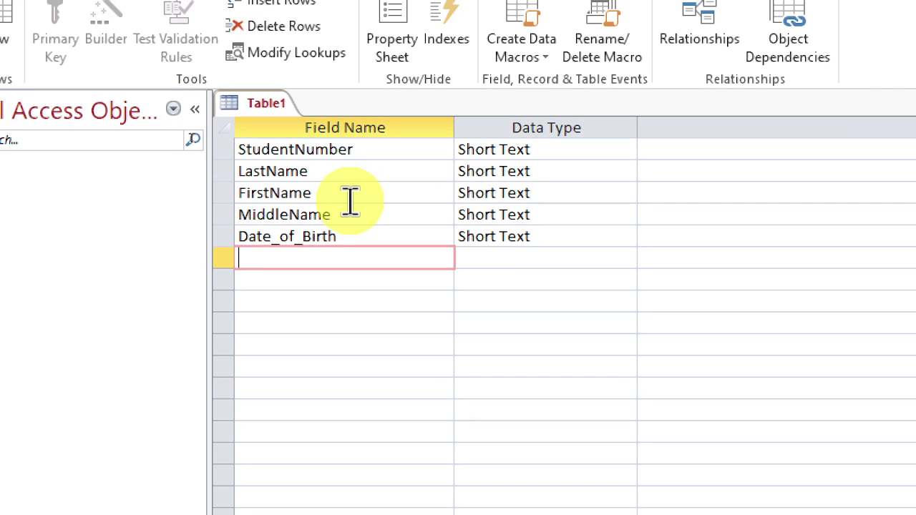
type("Place")
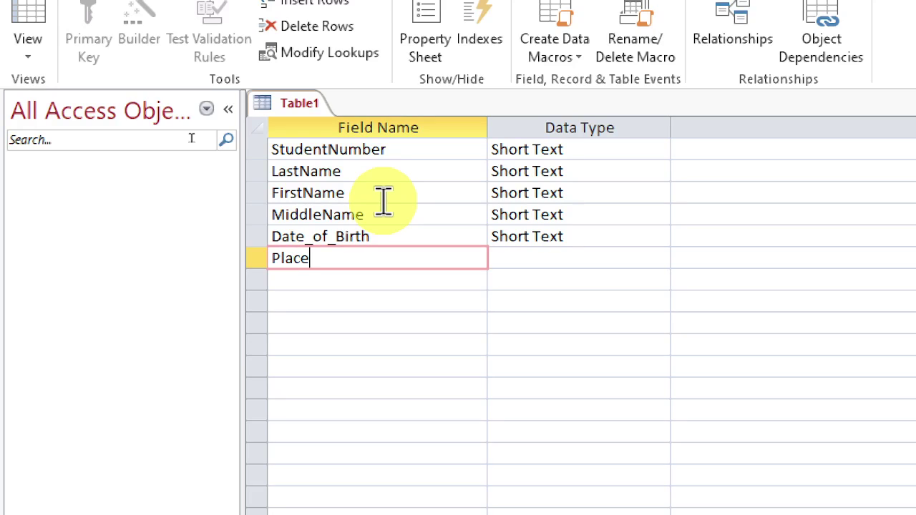
type("_of_Birth")
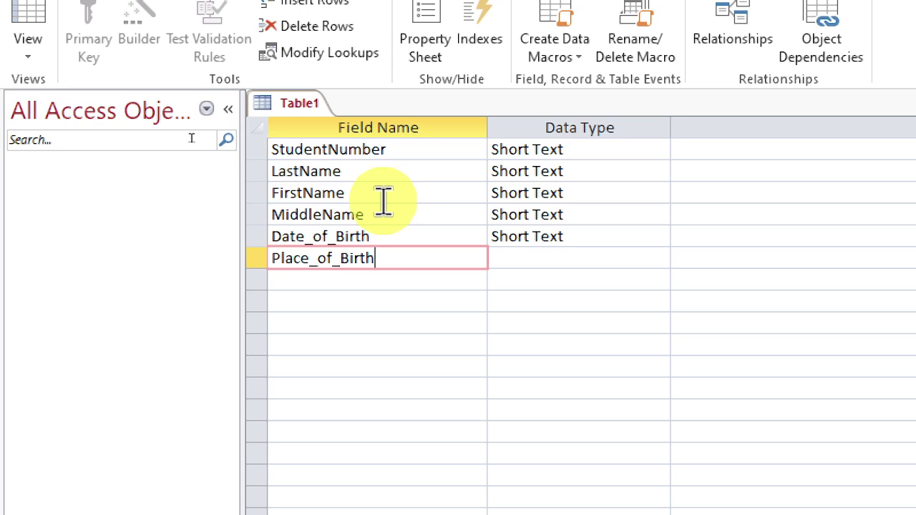
key("Down")
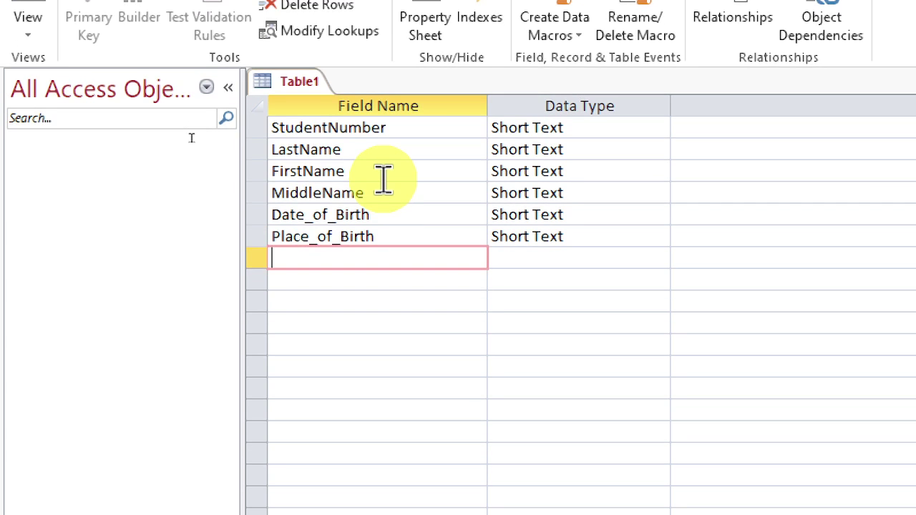
- Add College, Course and Major as Short Text fields below Place_of_Birth
type("College")
key("Down")
type("Course")
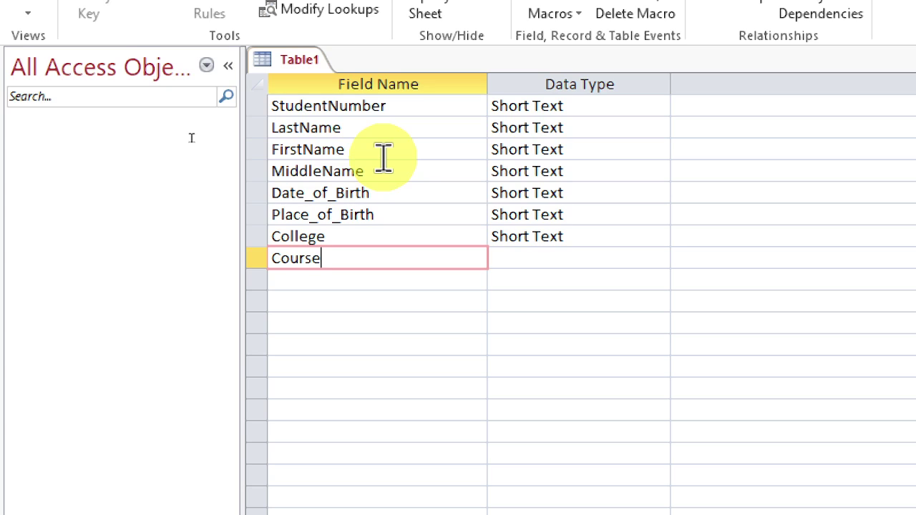
key("Down")
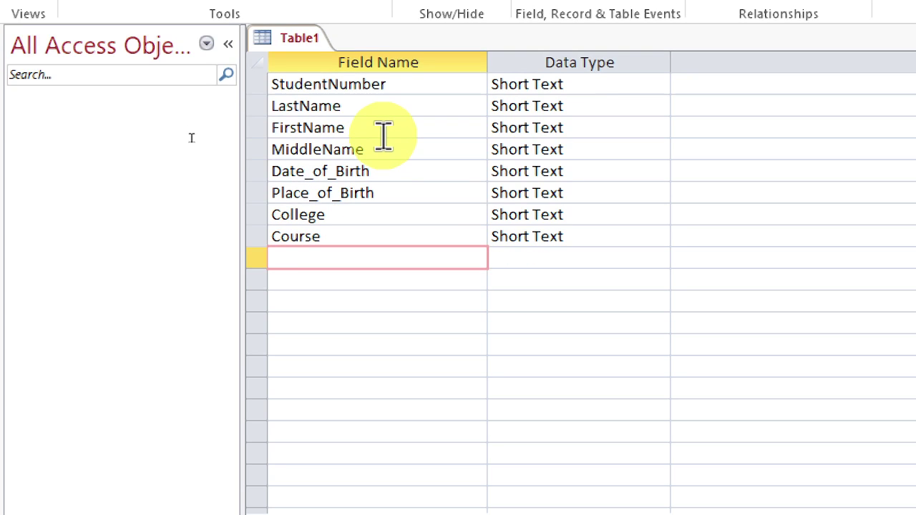
type("Major")
key("Tab")
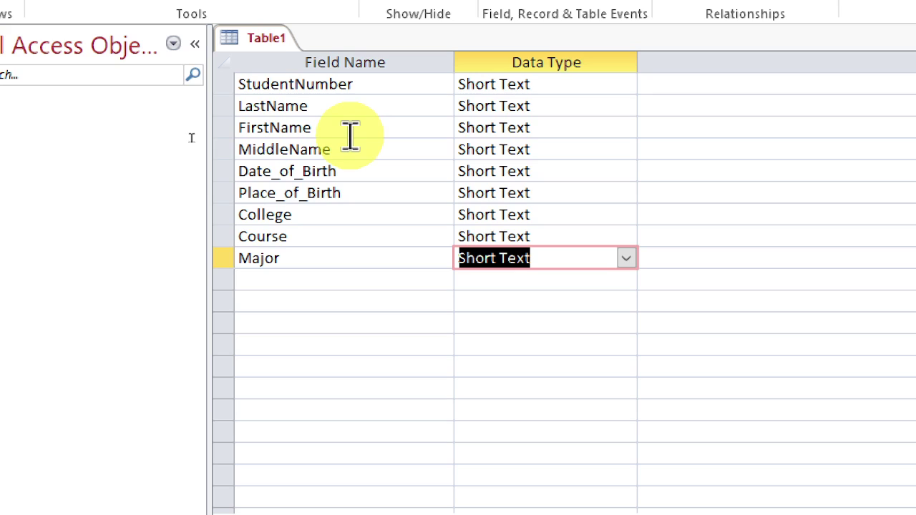
- Go through the data types of the name fields and set Date_of_Birth to Date/Time
left_click(592, 81)
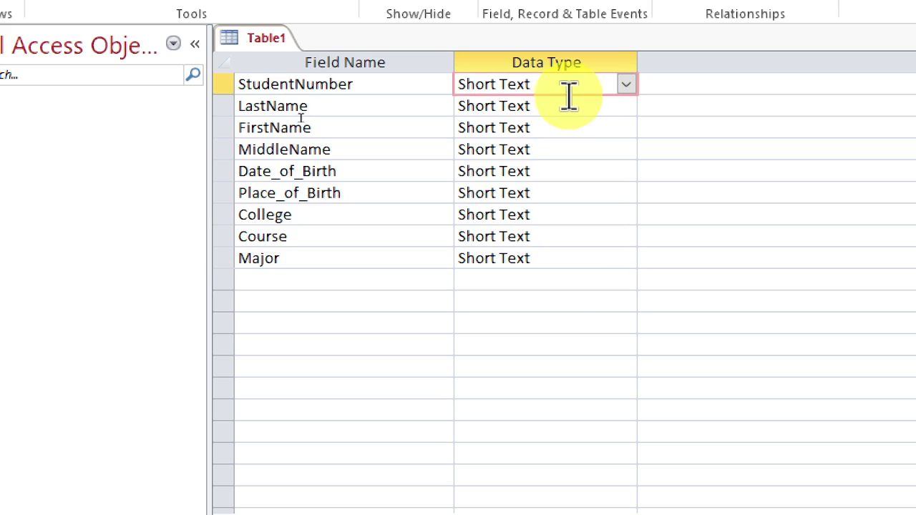
left_click(567, 106)
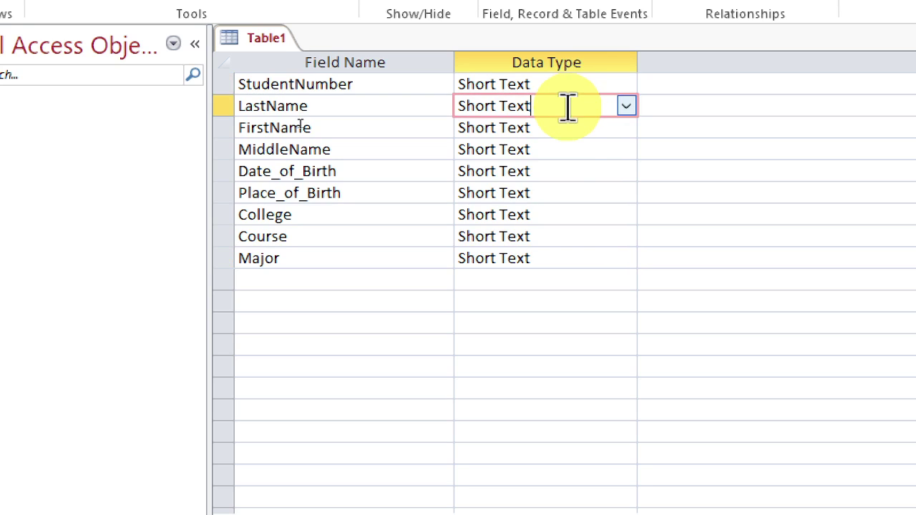
left_click(566, 149)
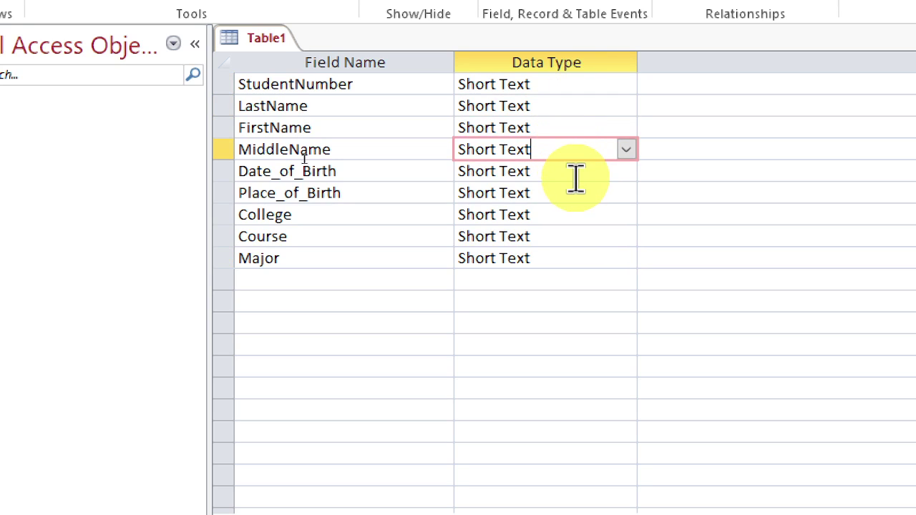
left_click(576, 175)
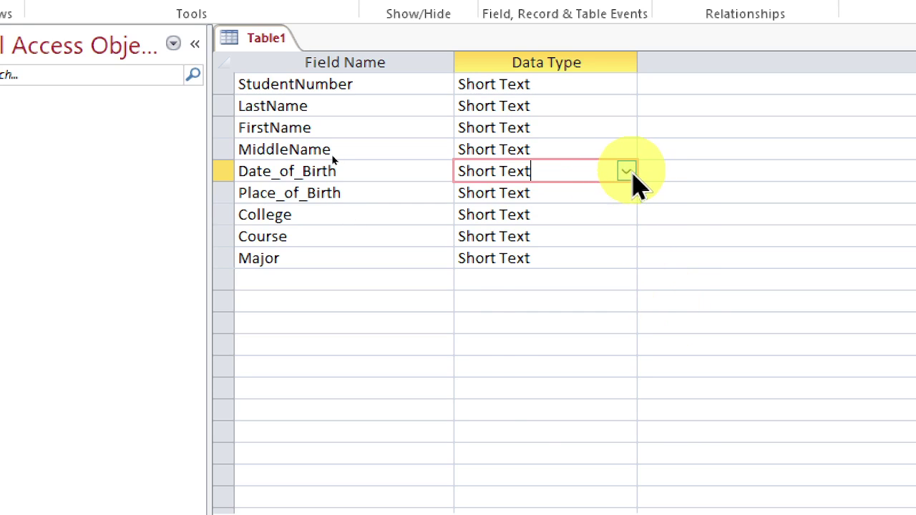
left_click(627, 172)
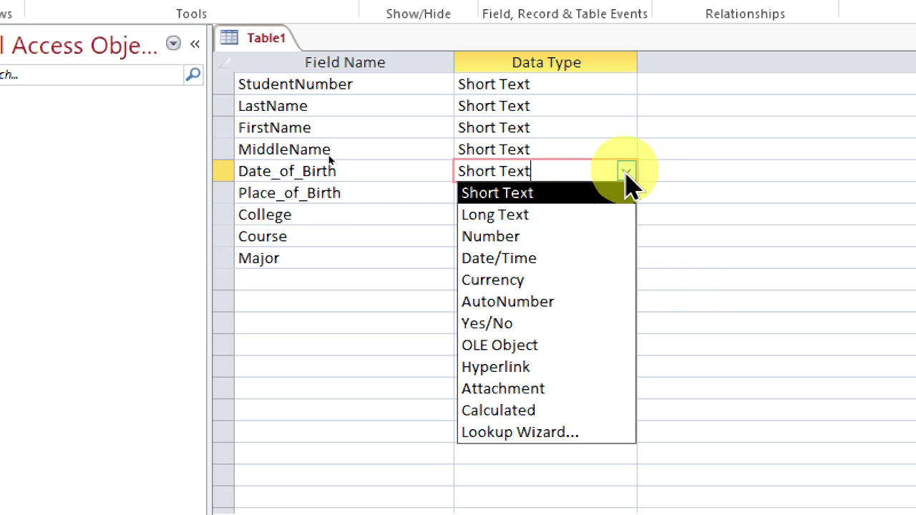
left_click(526, 261)
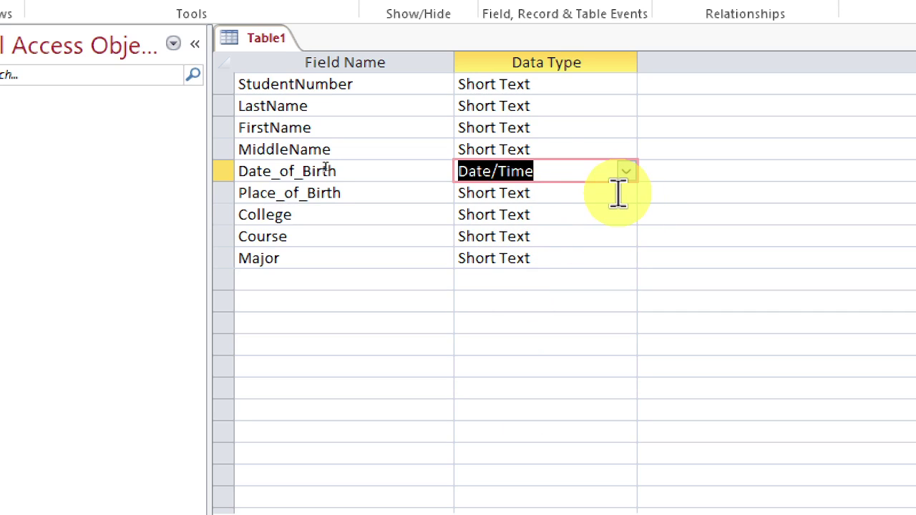
left_click(519, 173)
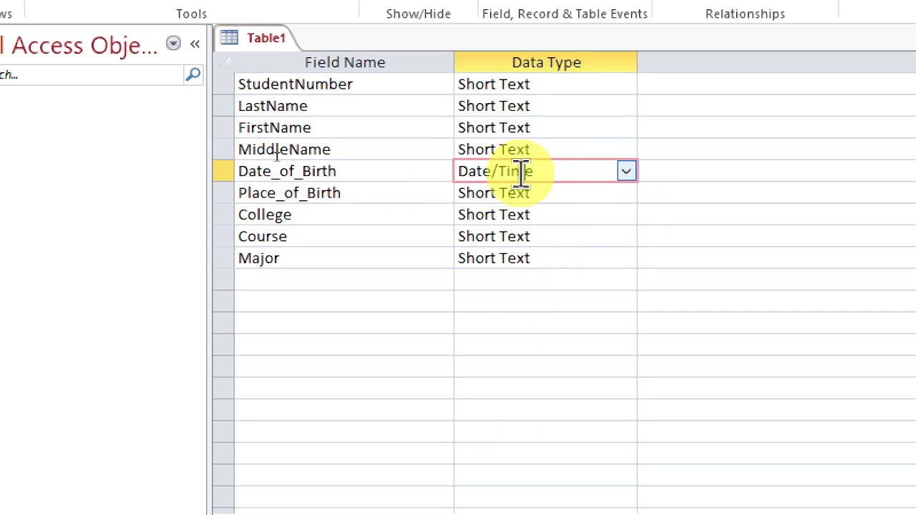
- Examine the data type options for Place_of_Birth and check the data types of College, Course and Major
left_click(406, 192)
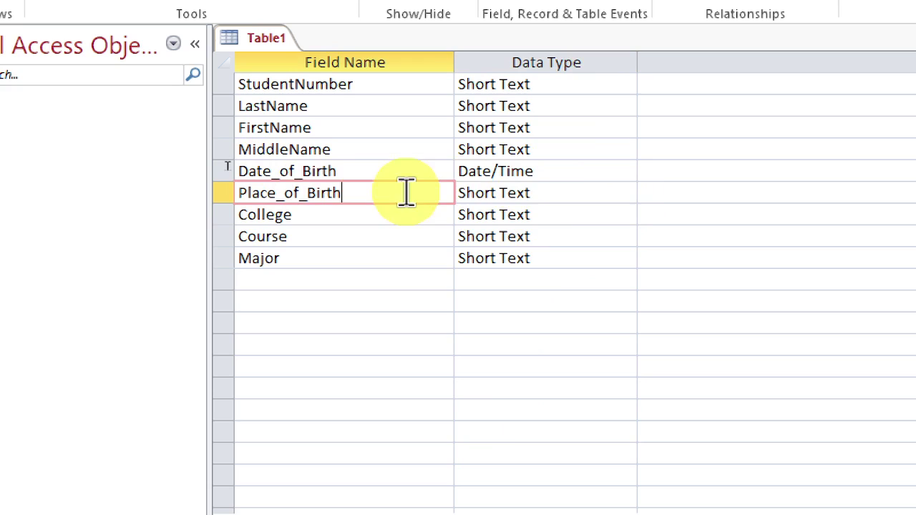
left_click(625, 193)
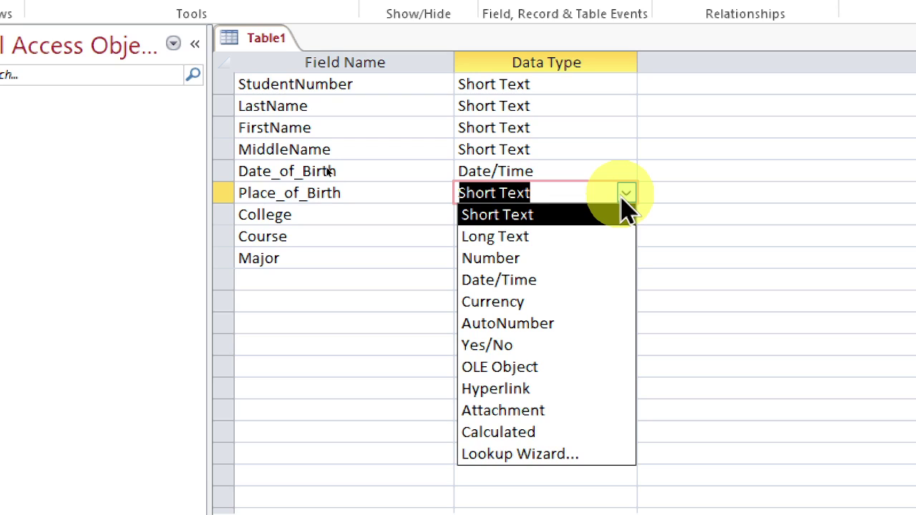
left_click(396, 221)
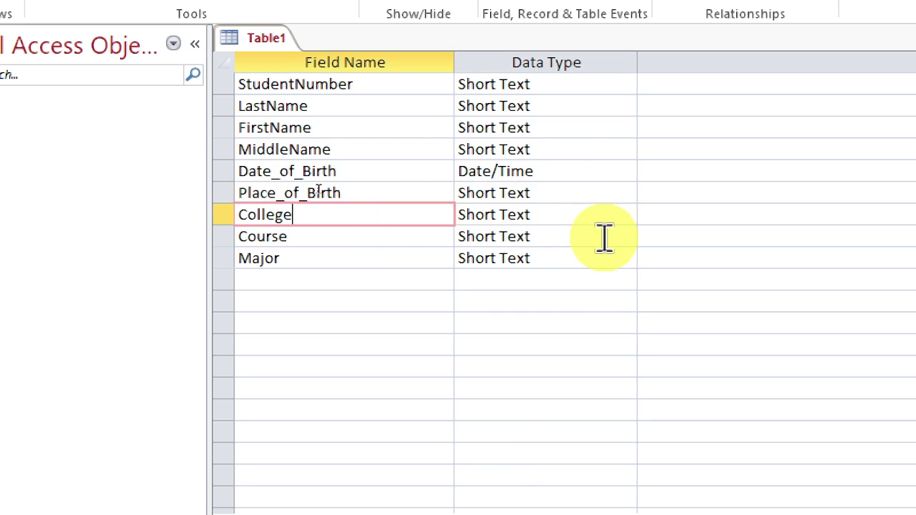
left_click(576, 261)
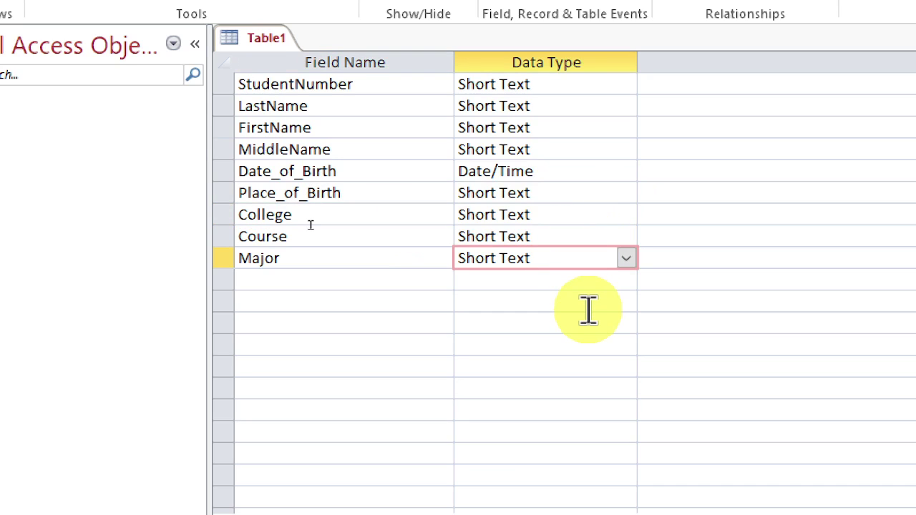
- Add an Age field below Major with the data type Number
left_click(279, 283)
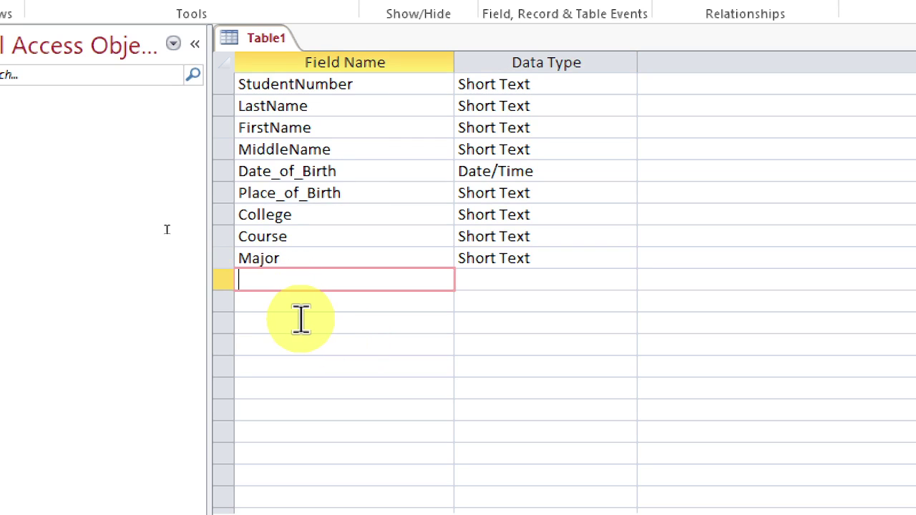
type("A")
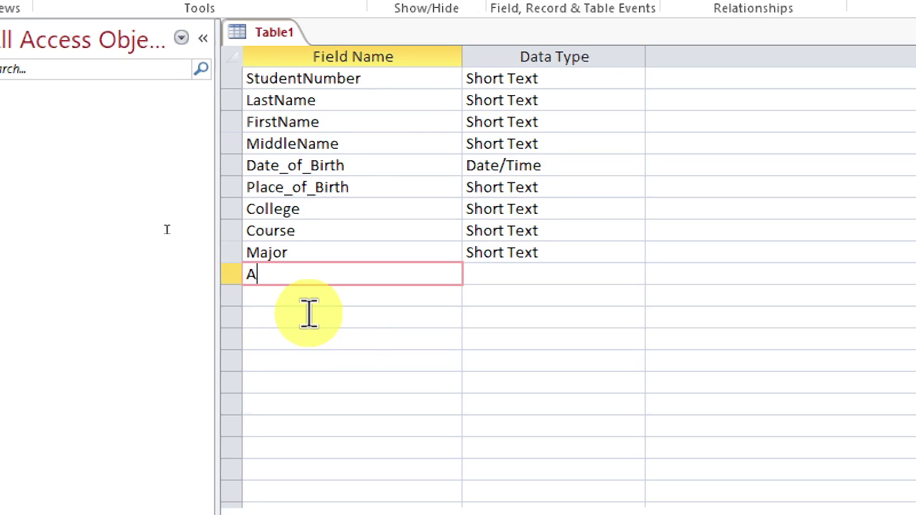
type("ge")
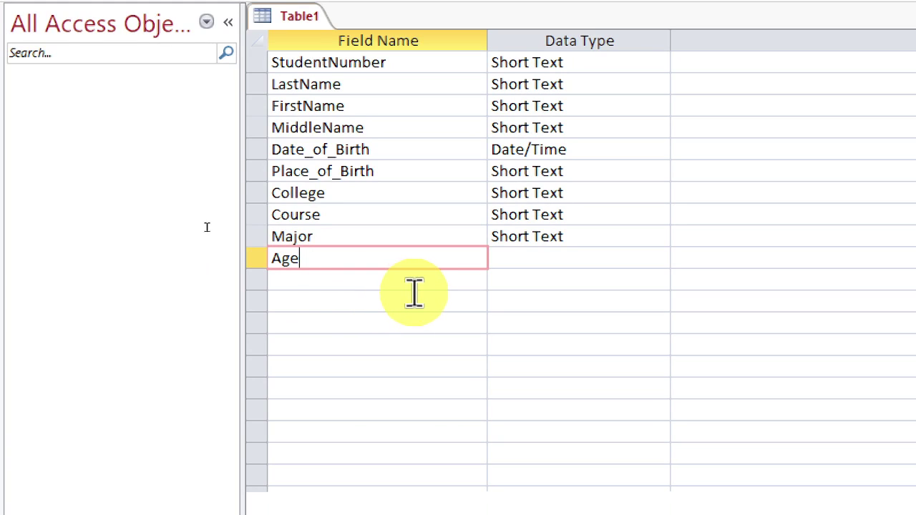
left_click(562, 256)
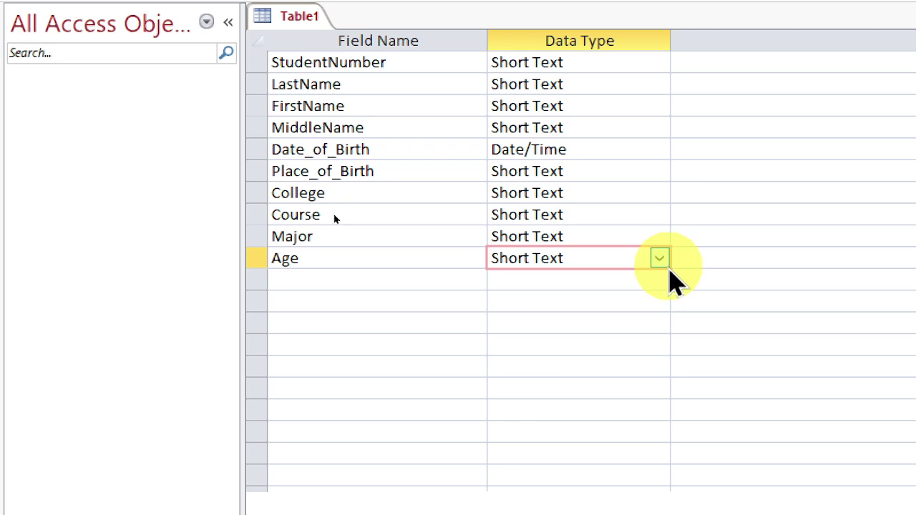
left_click(659, 259)
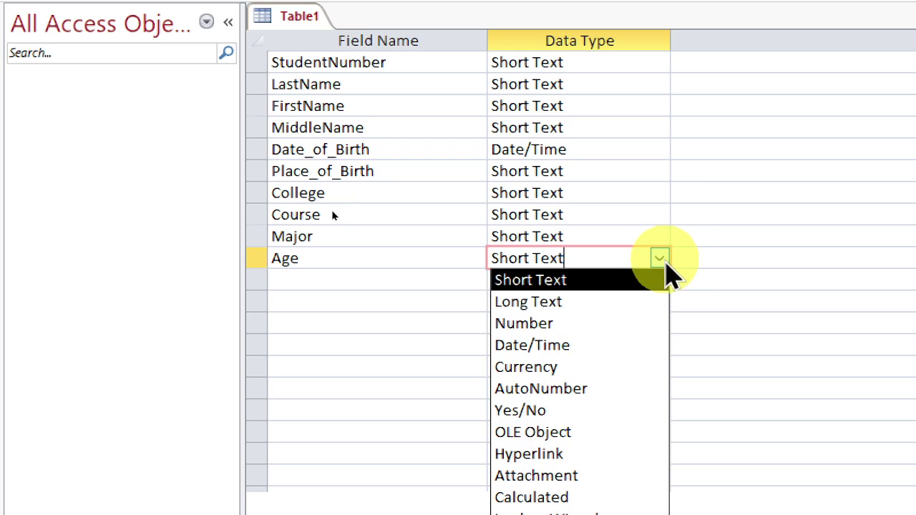
left_click(561, 324)
left_click(574, 295)
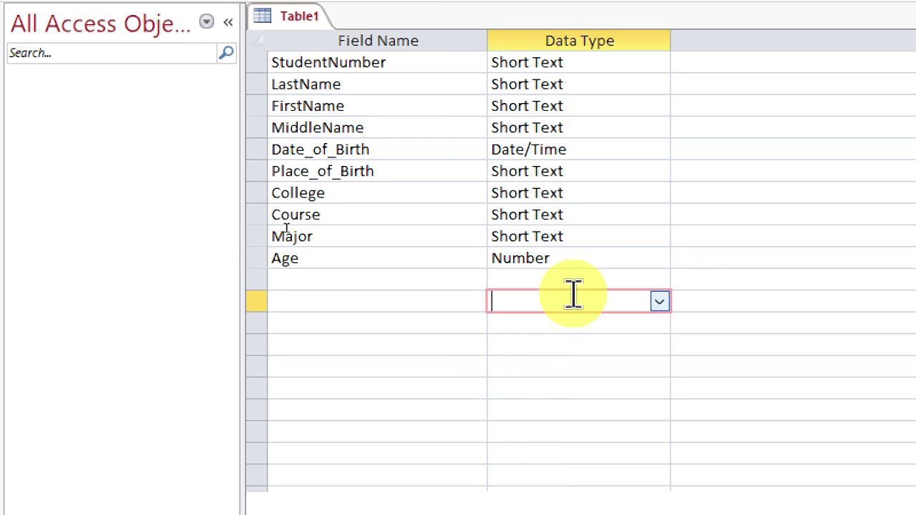
left_click(593, 255)
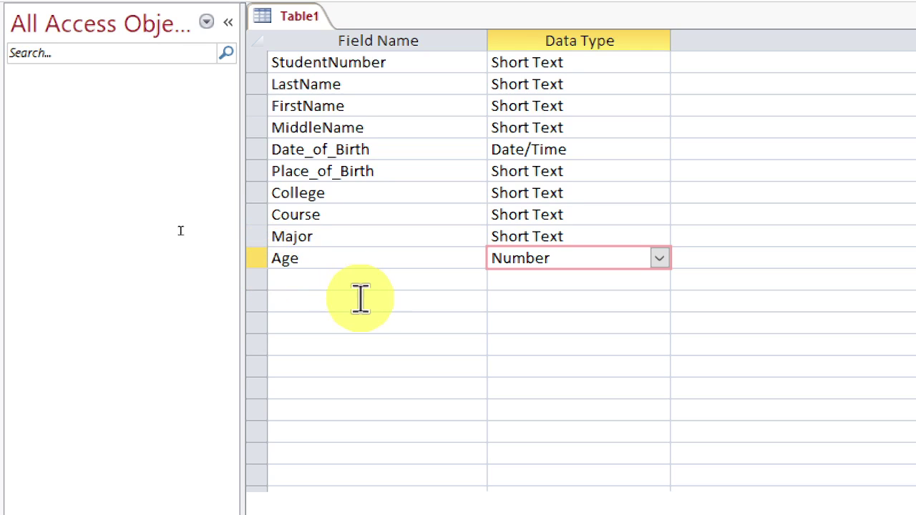
- Save the table as tblStudent and accept having a primary key created for it
left_click(432, 345)
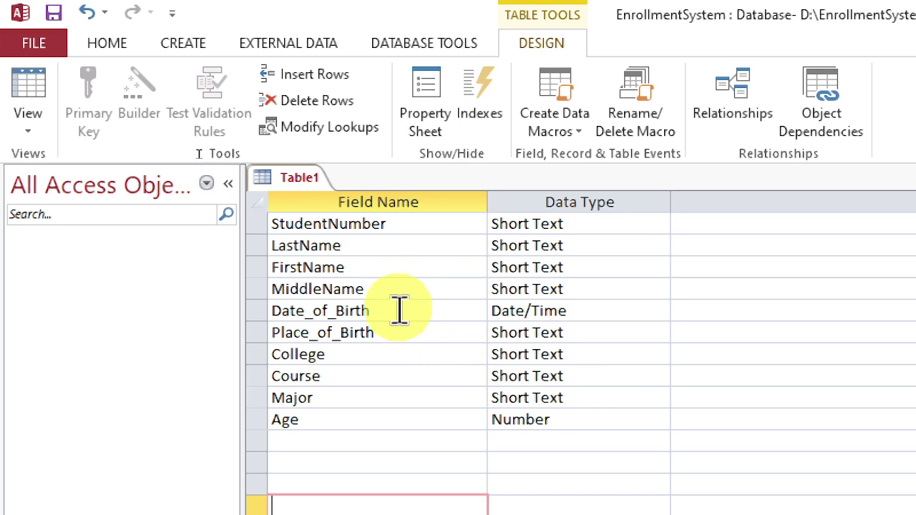
left_click(385, 289)
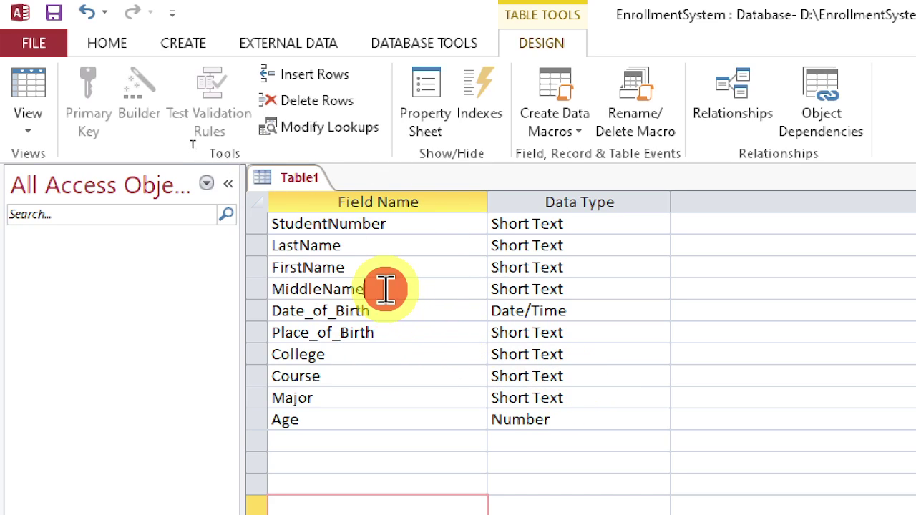
key("ctrl+s")
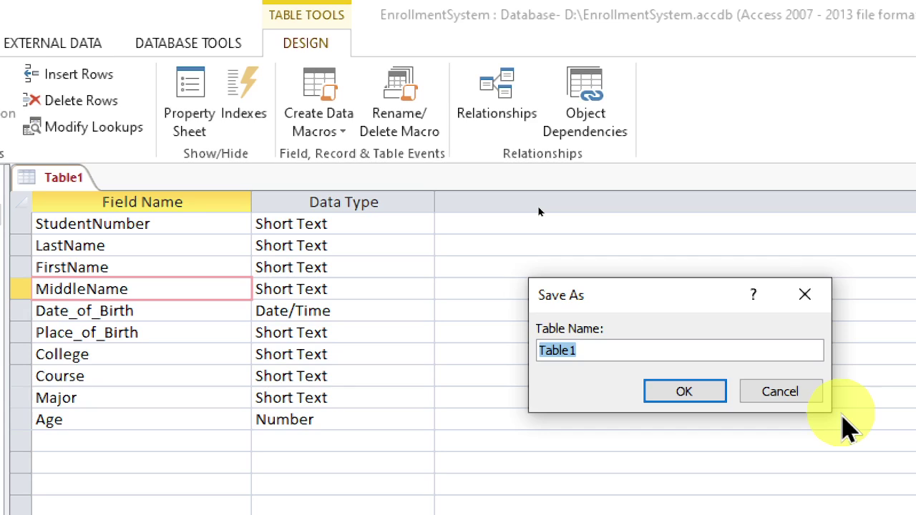
type("tb")
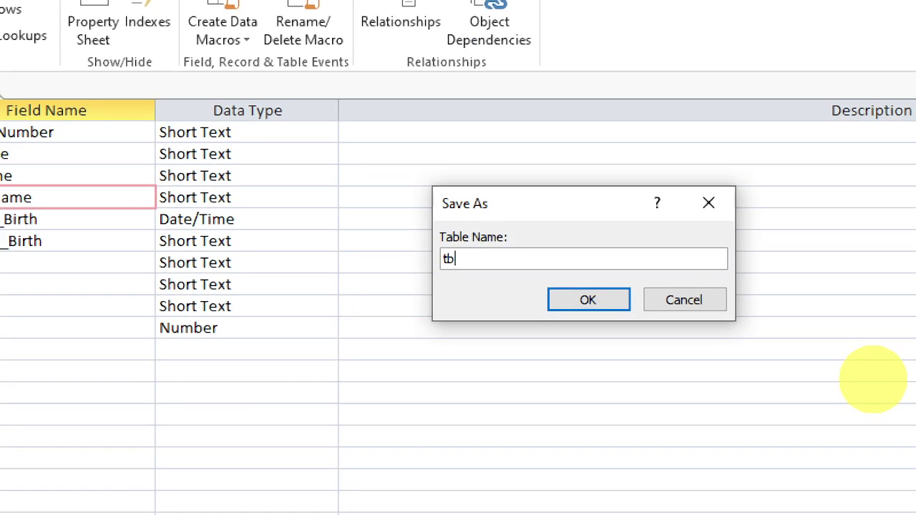
type("lStudent")
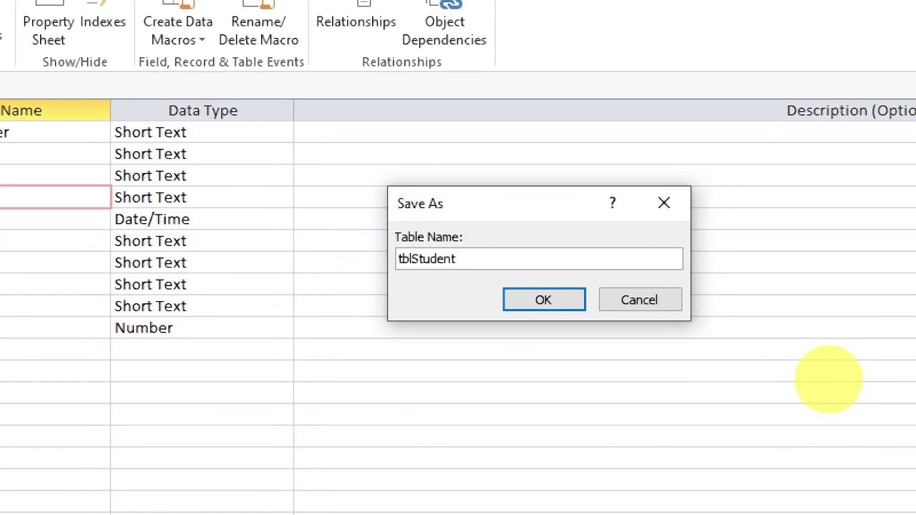
left_click(562, 307)
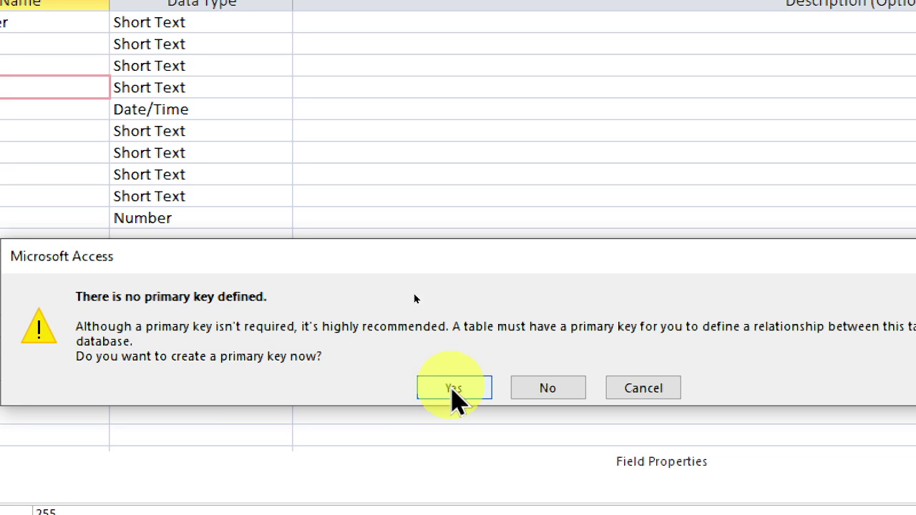
left_click(452, 389)
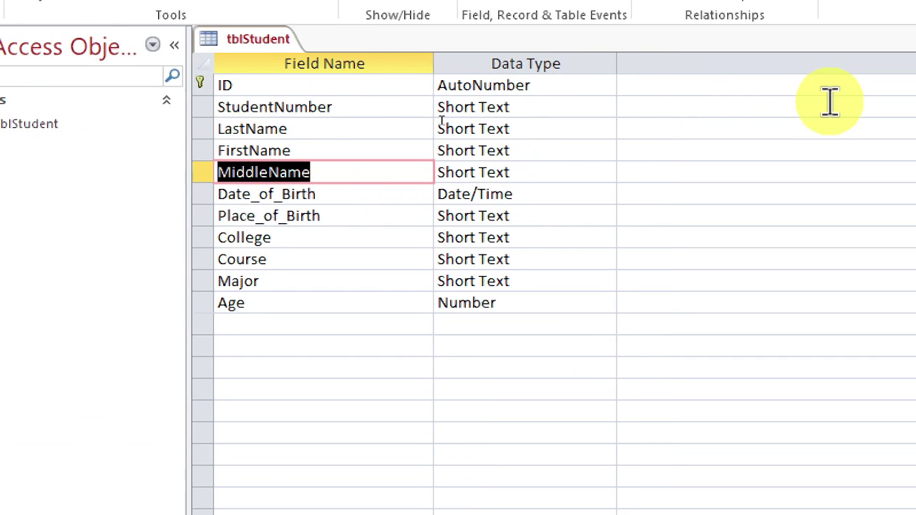
- Close the tblStudent table and reopen it in Design View
left_click(75, 124)
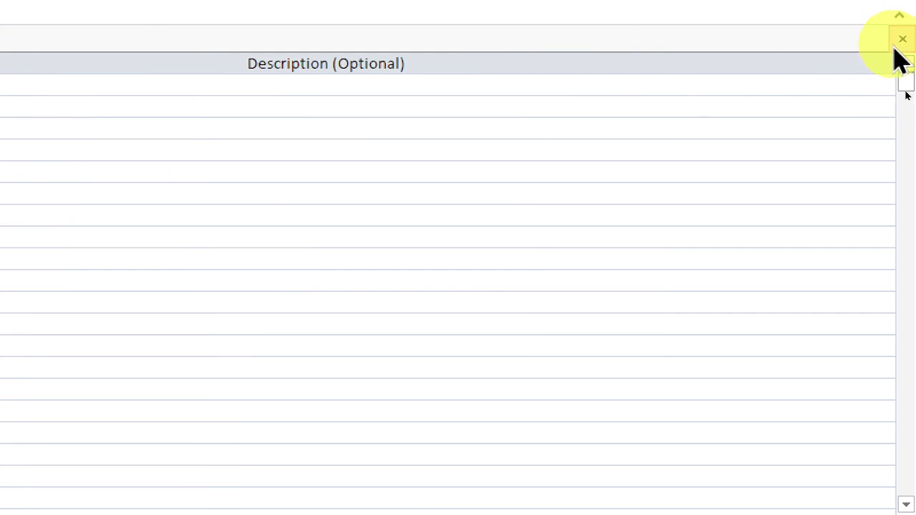
left_click(899, 37)
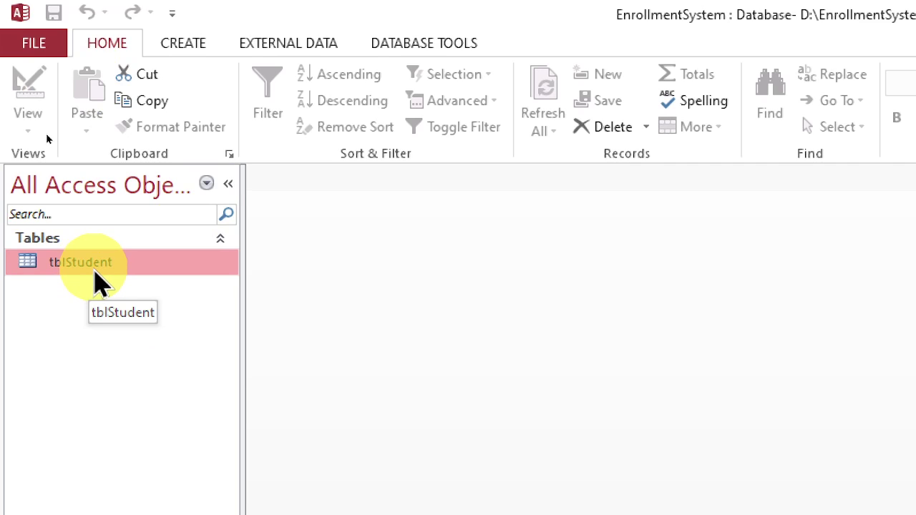
right_click(93, 274)
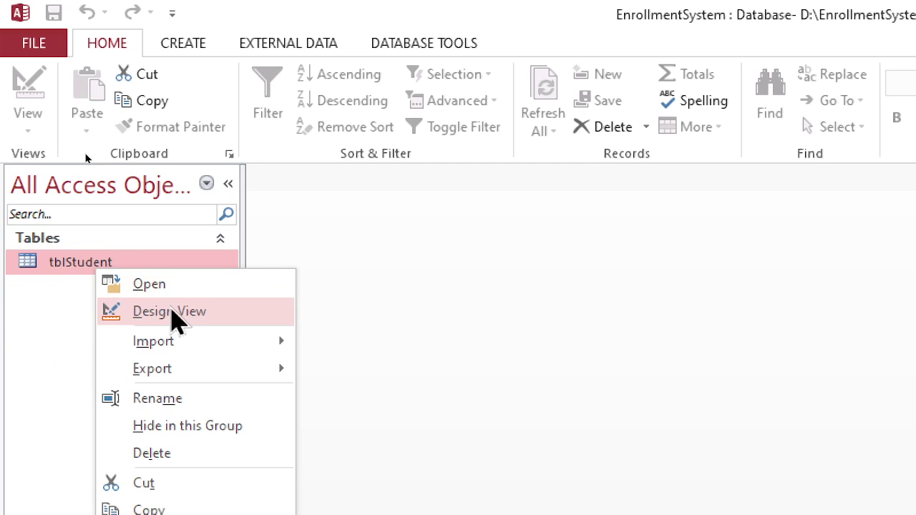
left_click(173, 312)
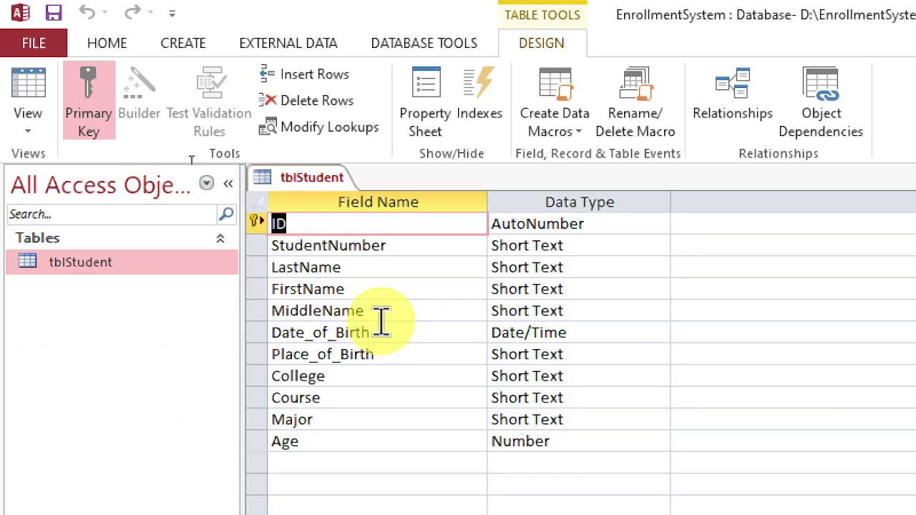
- Examine the ID primary key field and its AutoNumber data type
left_click(360, 265)
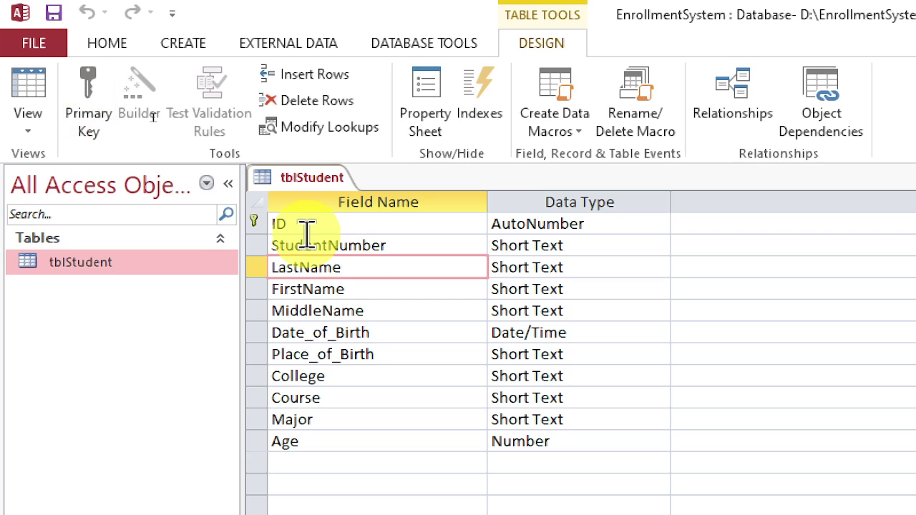
left_click(306, 224)
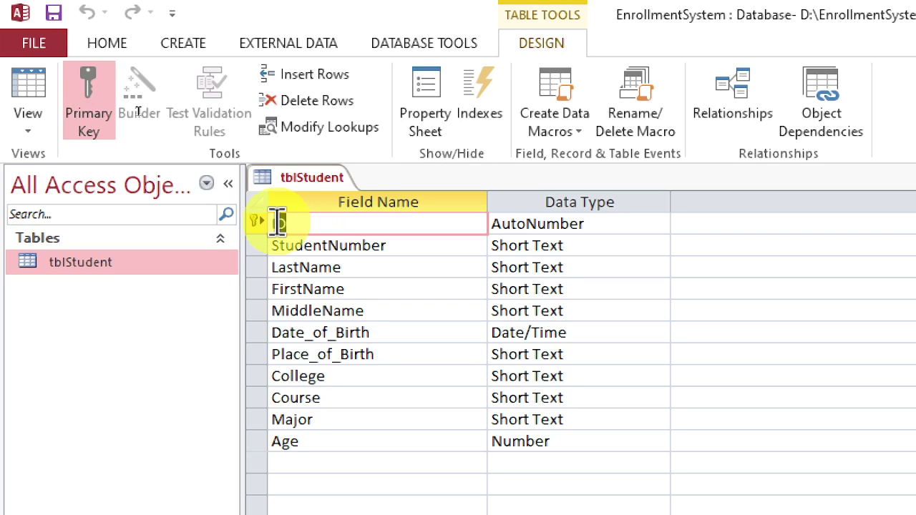
left_click(637, 224)
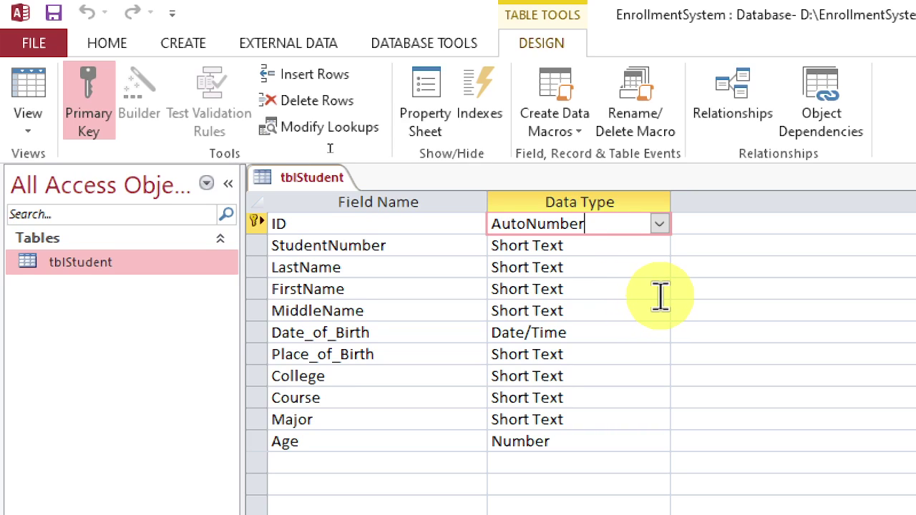
left_click(310, 228)
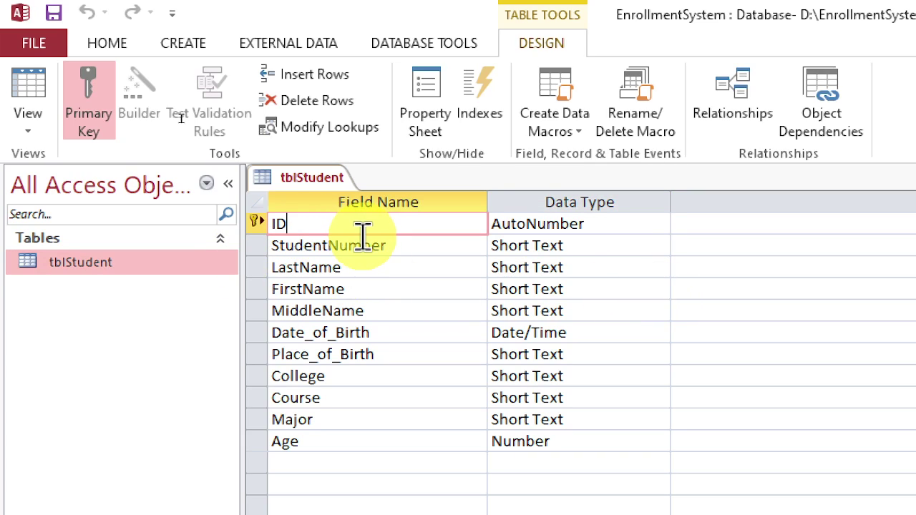
left_click(539, 223)
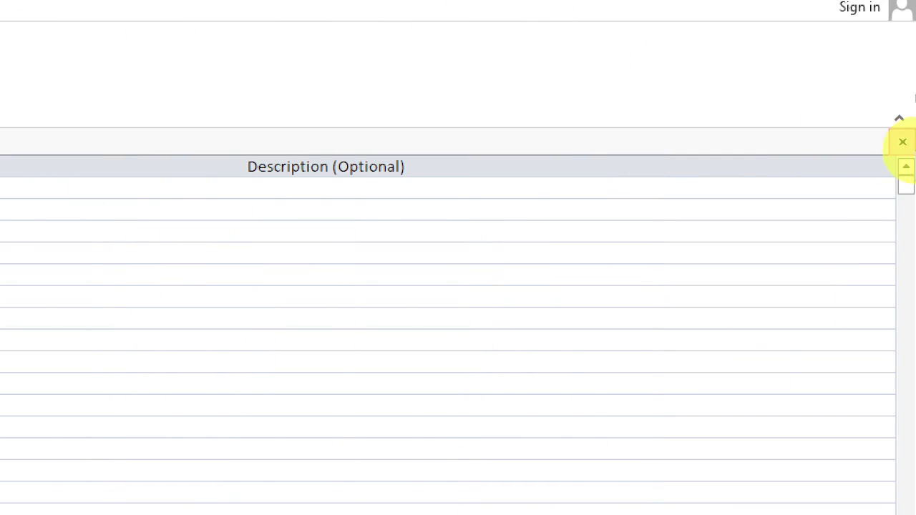
- Close the table design, open tblStudent in Datasheet View and enter a sample student number in the StudentNumber field of a new record
left_click(904, 143)
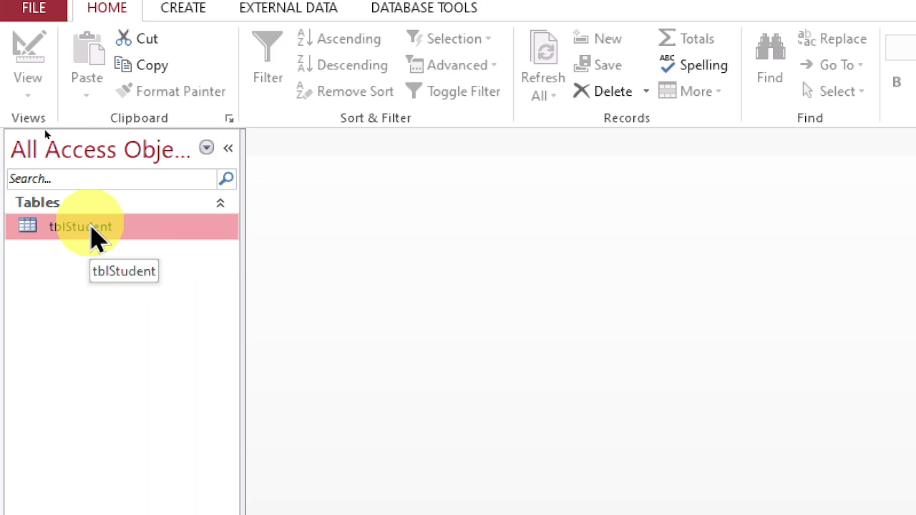
double_click(92, 230)
left_click(435, 190)
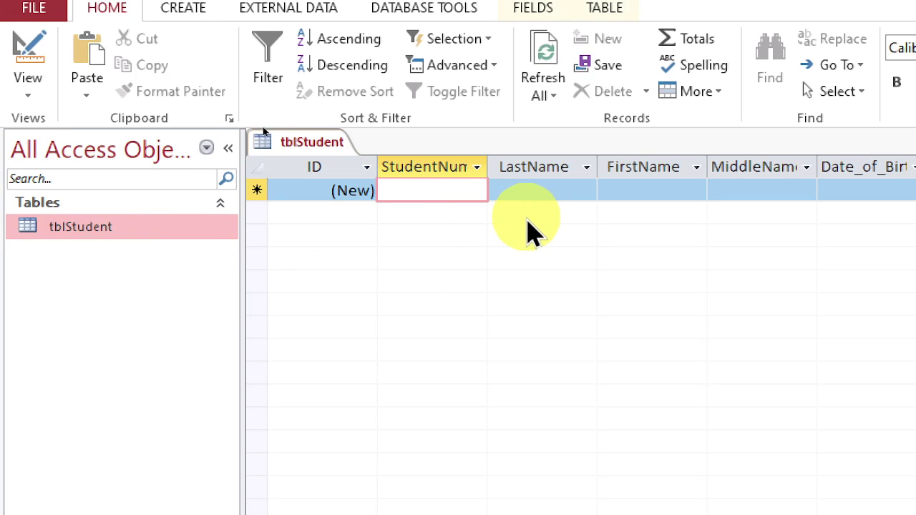
type("05-00812")
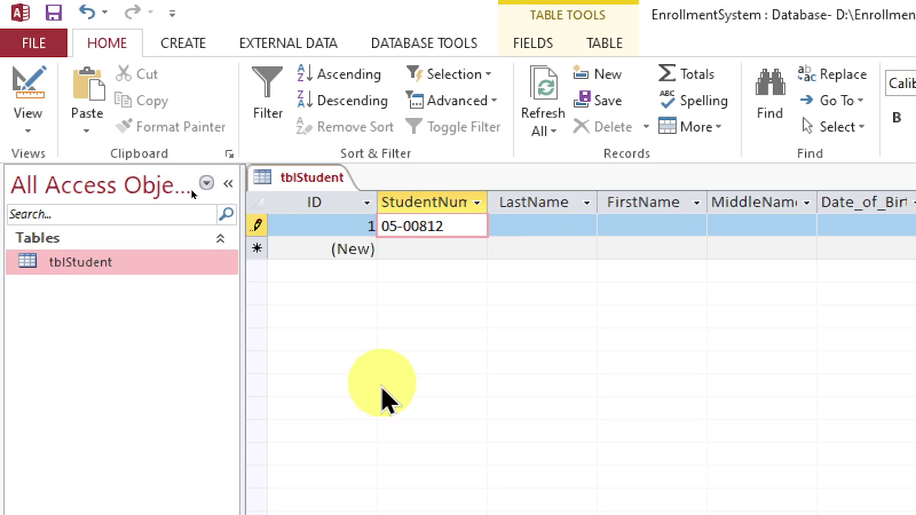
- Check the ID assigned to the sample record, then delete that record from tblStudent and confirm the deletion
left_click(364, 227)
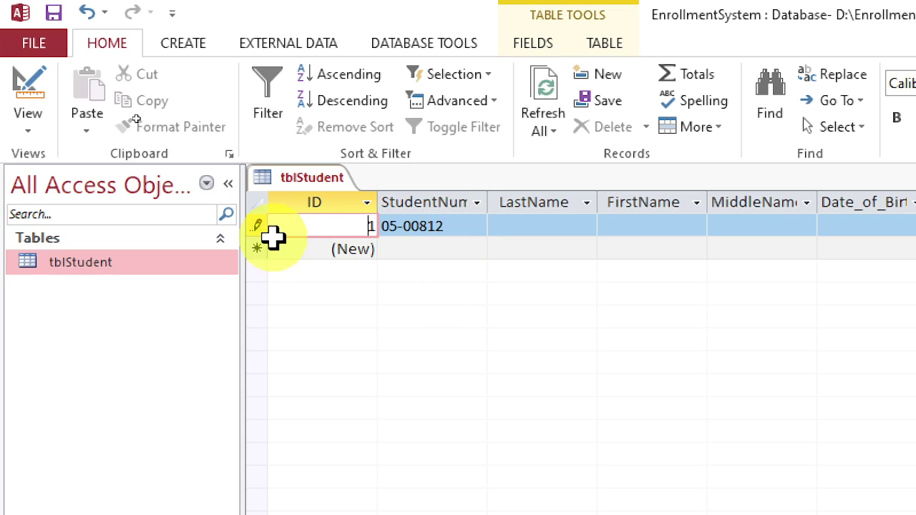
left_click(256, 225)
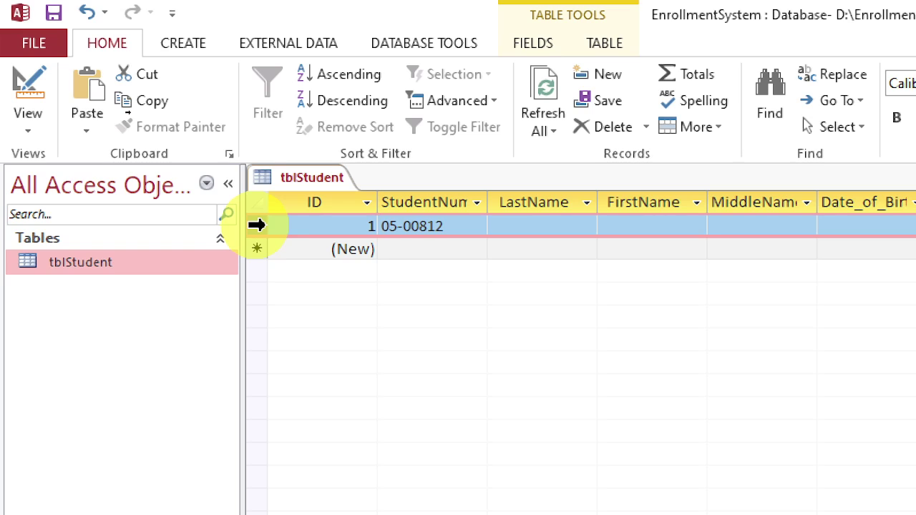
right_click(256, 225)
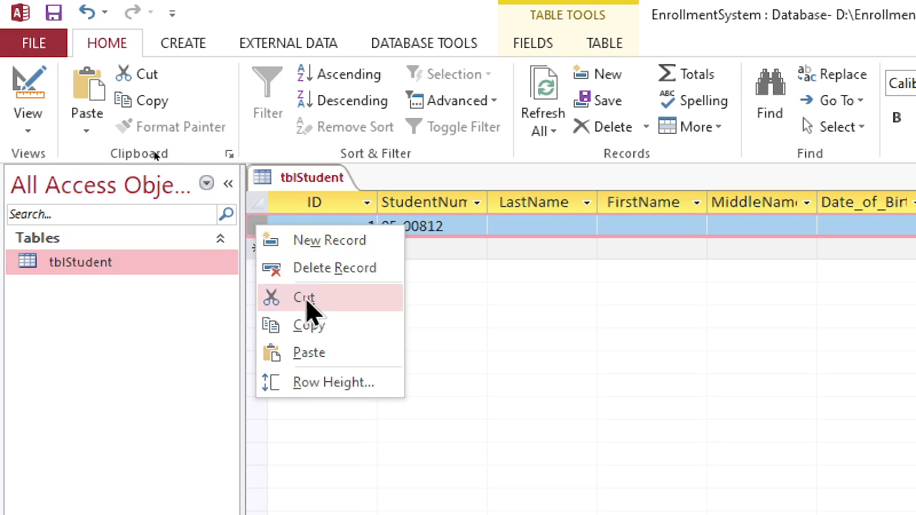
left_click(343, 309)
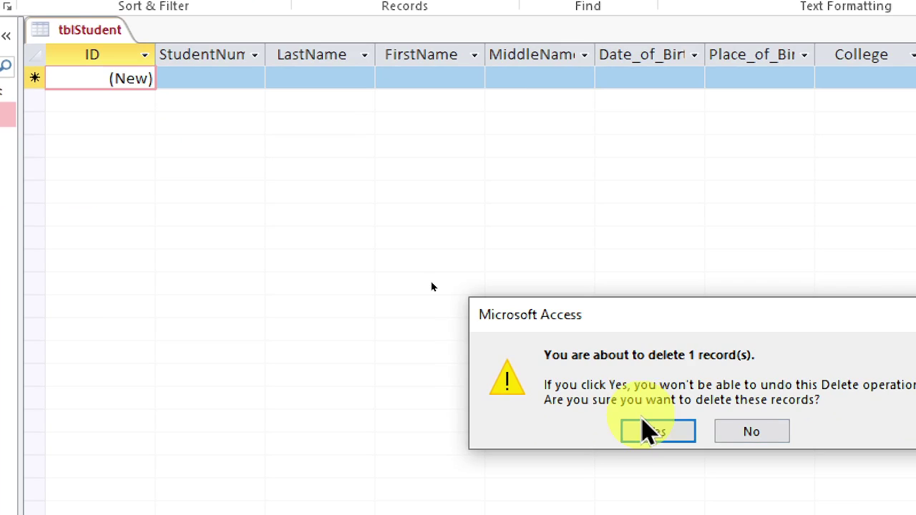
left_click(868, 514)
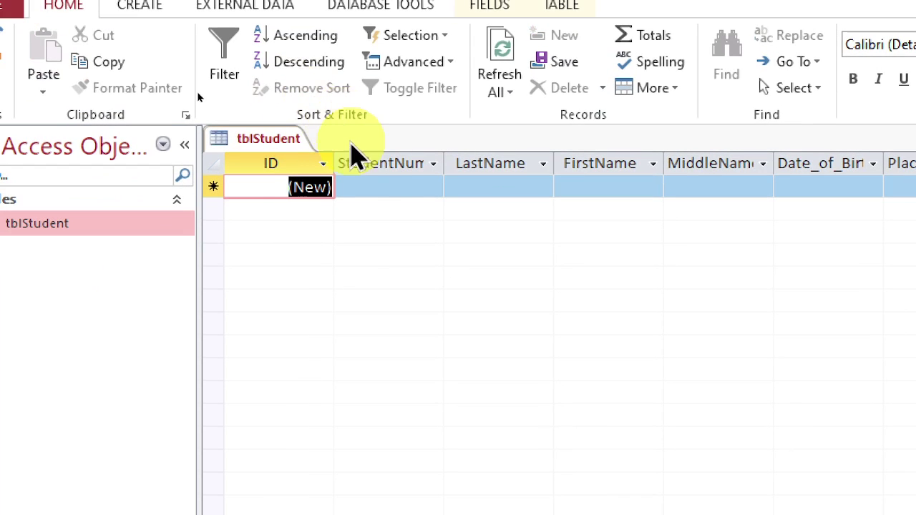
- Start another record with 05 as its StudentNumber and check its automatically assigned ID
left_click(378, 187)
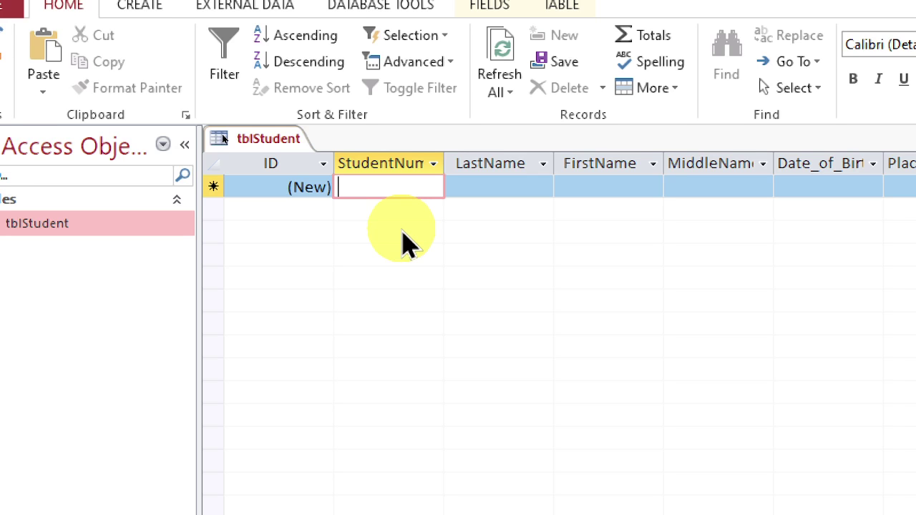
type("05")
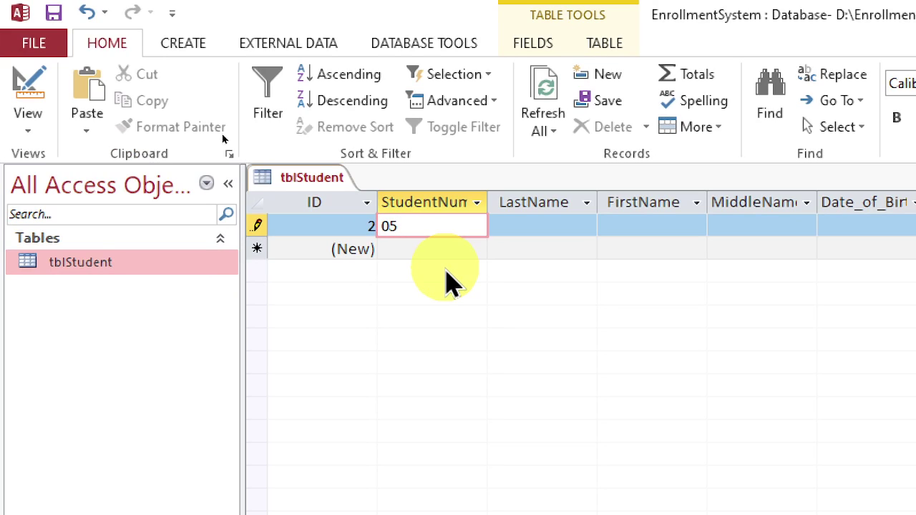
left_click(336, 226)
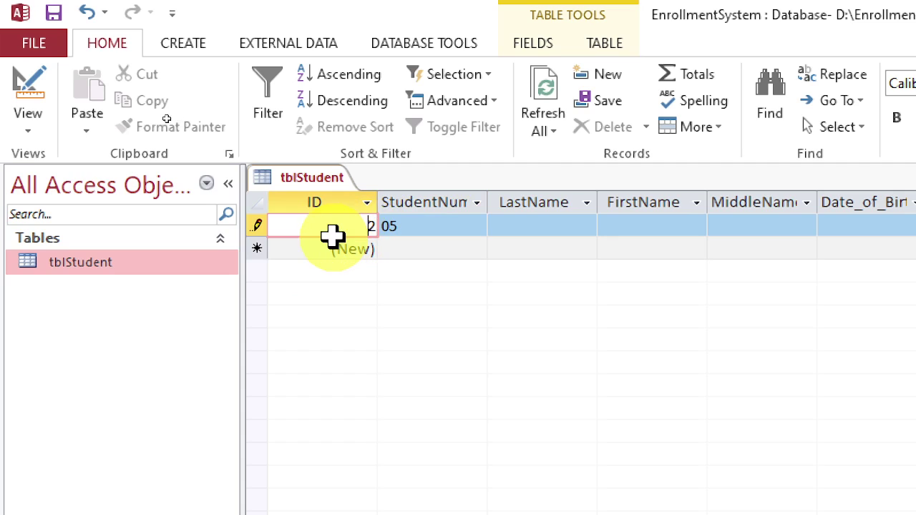
right_click(259, 226)
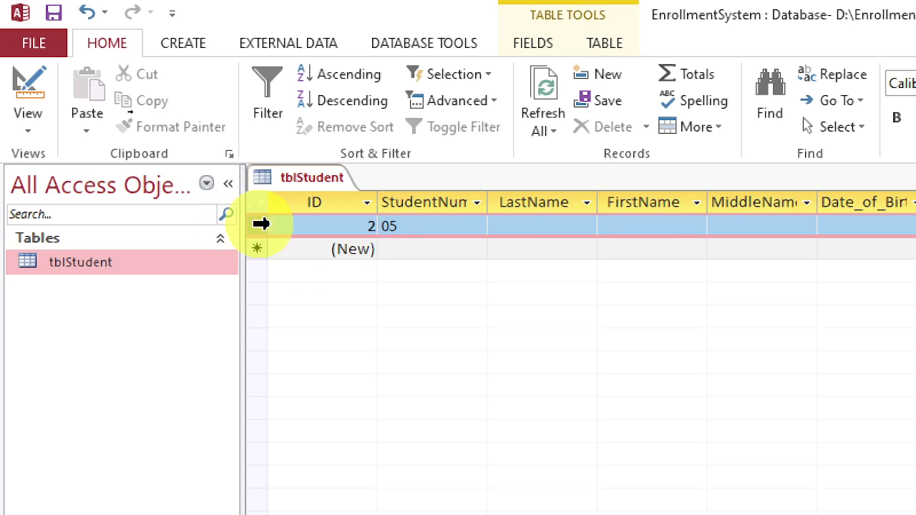
left_click(442, 226)
left_click(415, 198)
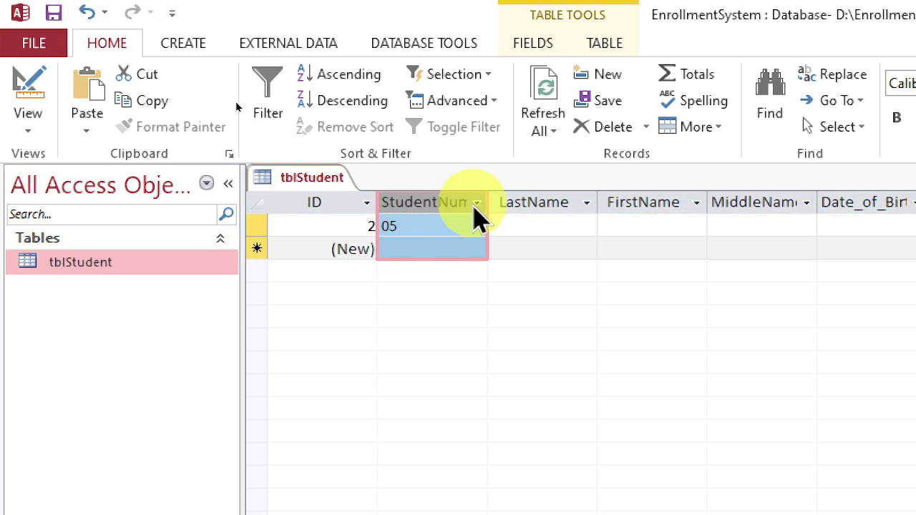
left_click(410, 226)
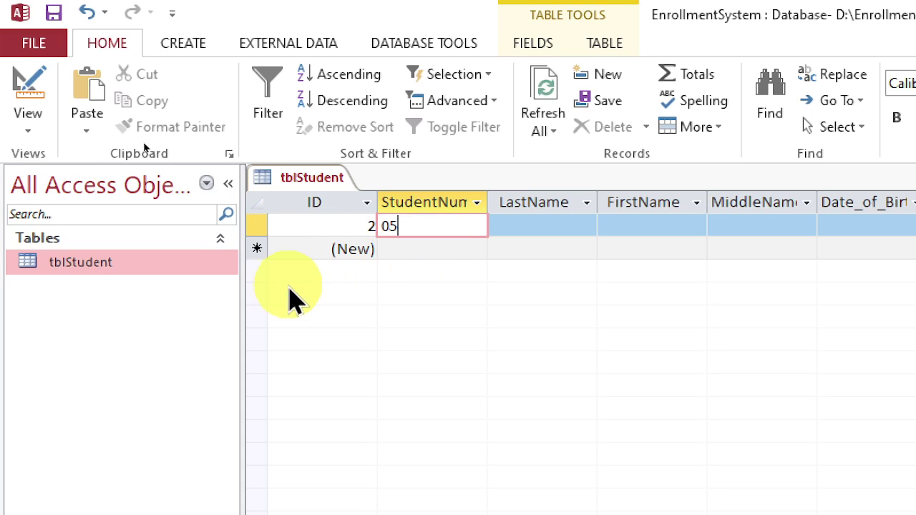
- Delete the record whose StudentNumber is 05 and confirm the deletion
left_click(256, 225)
right_click(255, 226)
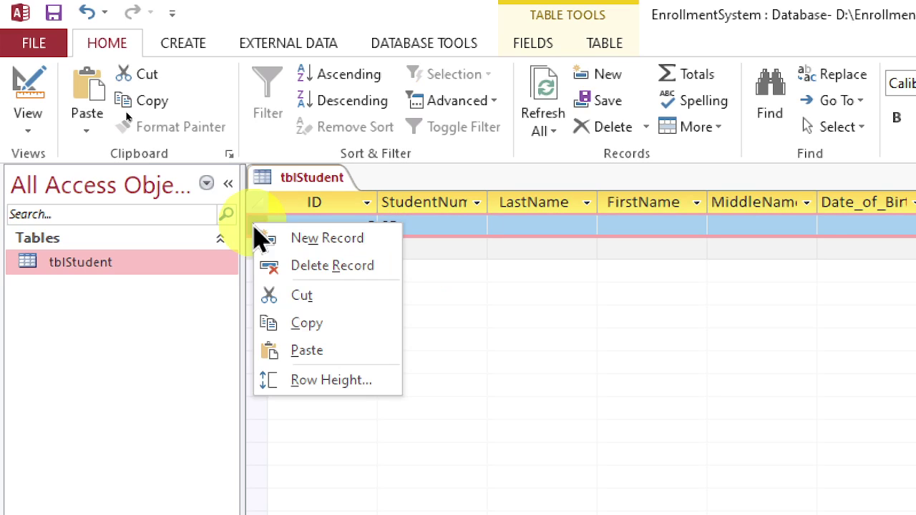
left_click(315, 269)
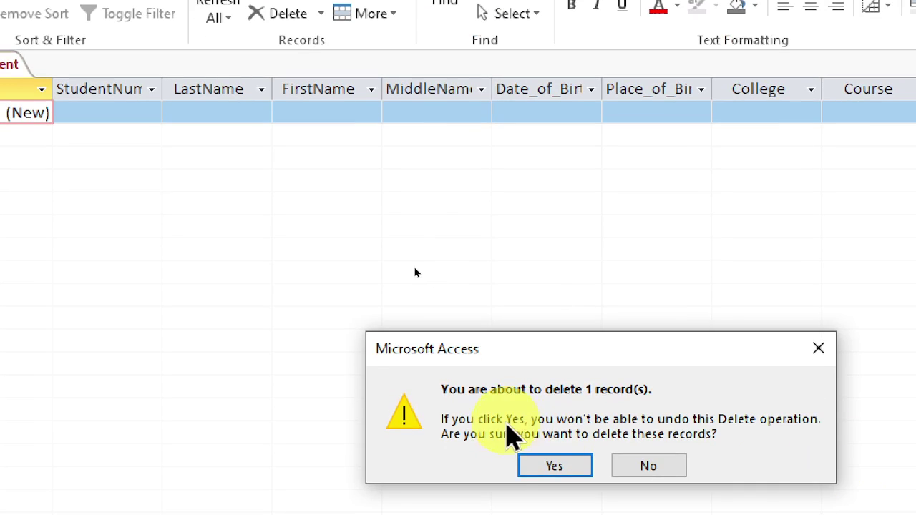
left_click(549, 466)
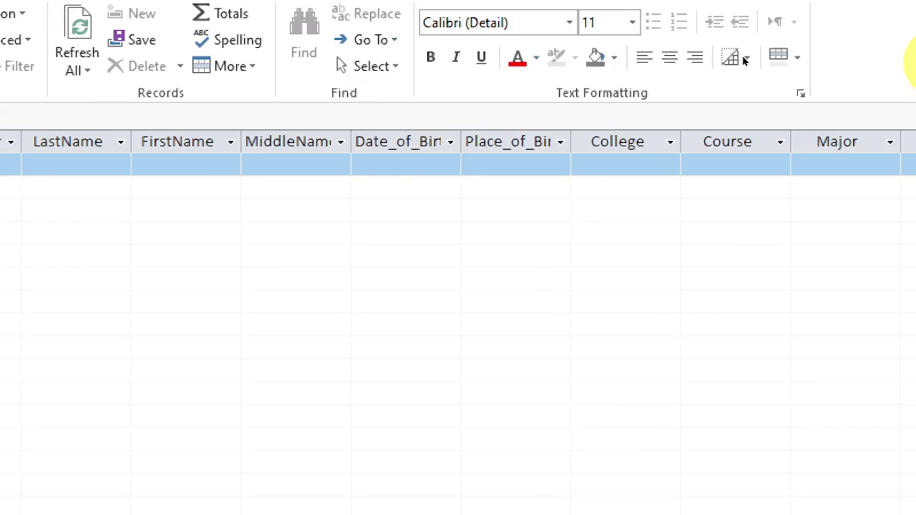
- Close the datasheet, reopen tblStudent in Design View and delete the ID primary key field, confirming its removal
left_click(902, 117)
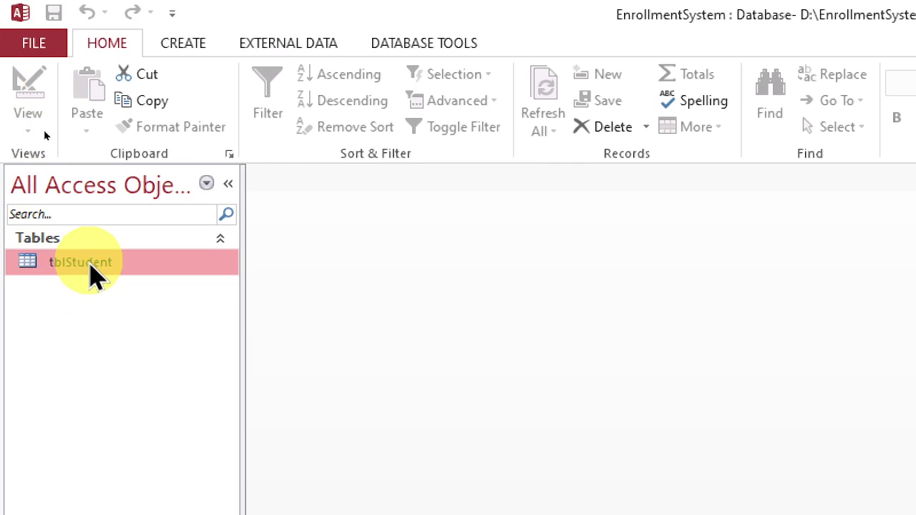
right_click(90, 263)
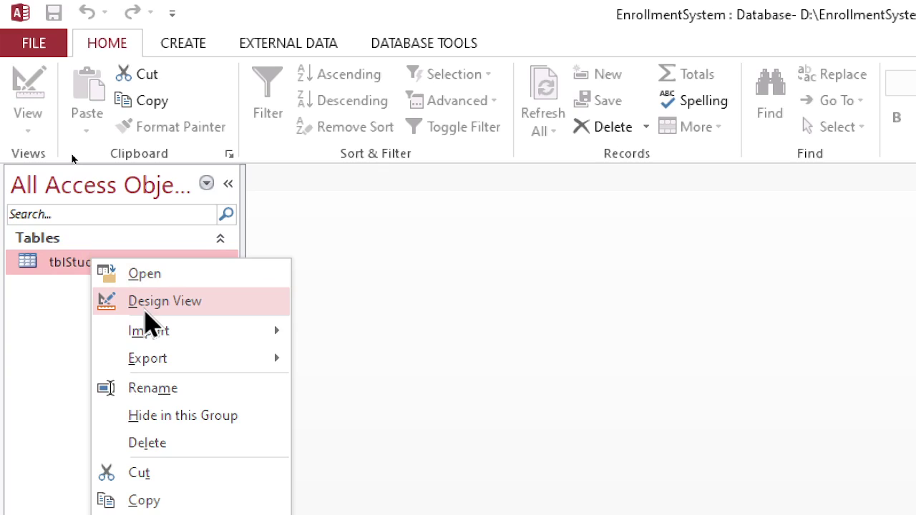
left_click(147, 307)
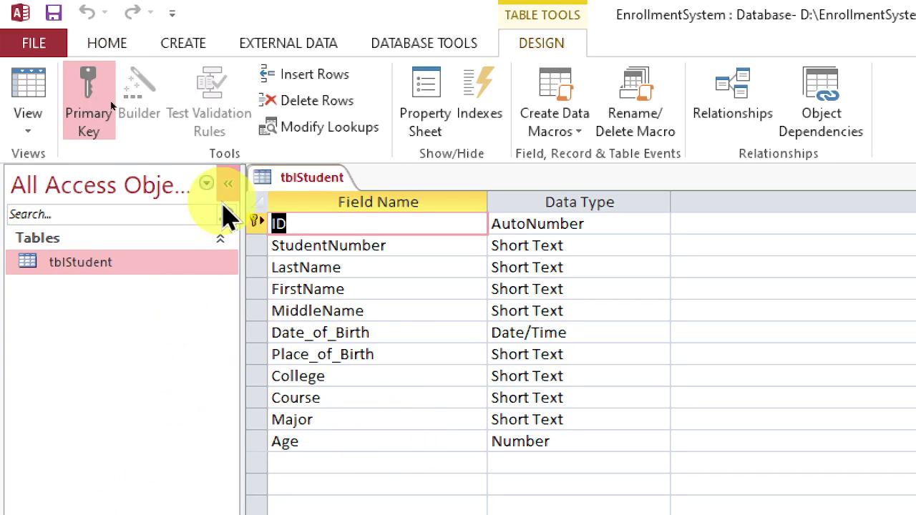
right_click(259, 223)
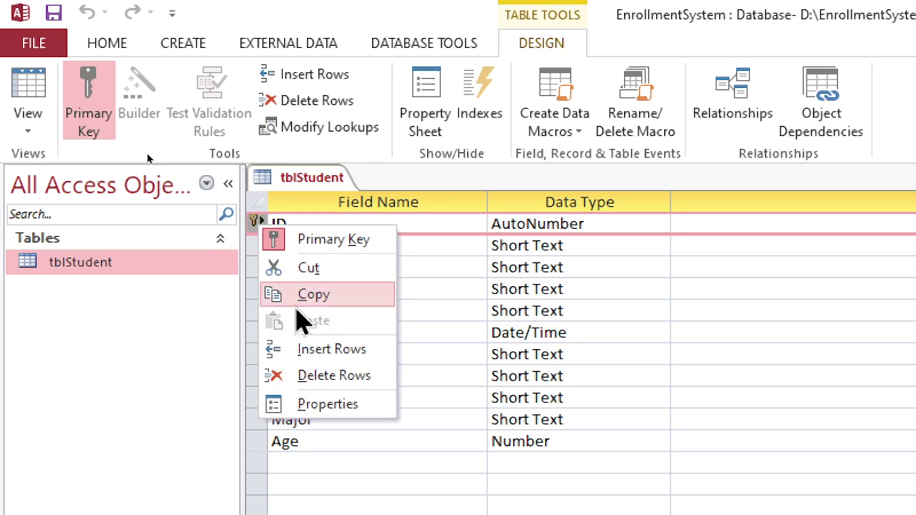
left_click(335, 376)
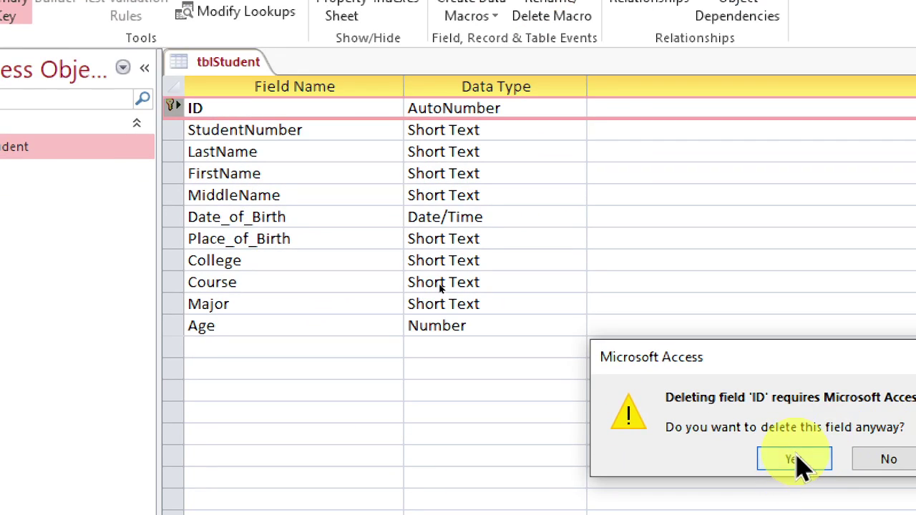
left_click(794, 462)
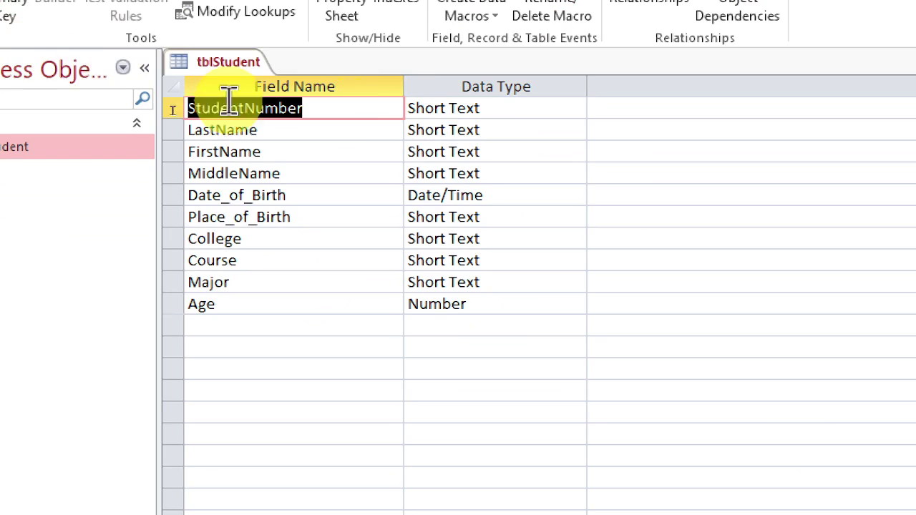
- Make StudentNumber the primary key of tblStudent
left_click(327, 112)
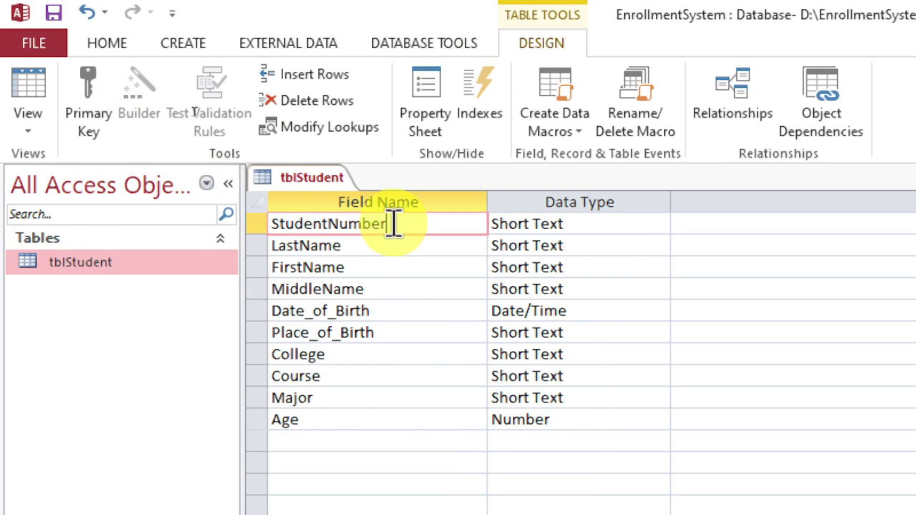
left_click(372, 224)
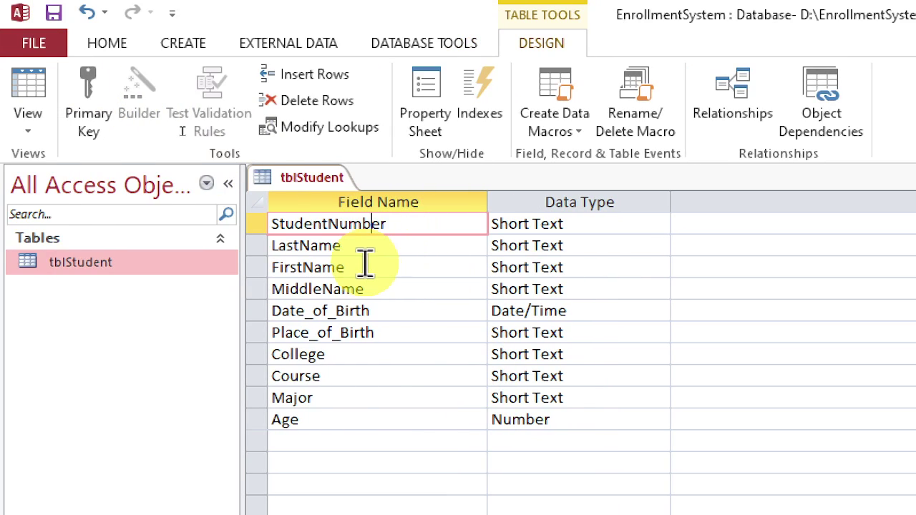
left_click(306, 224)
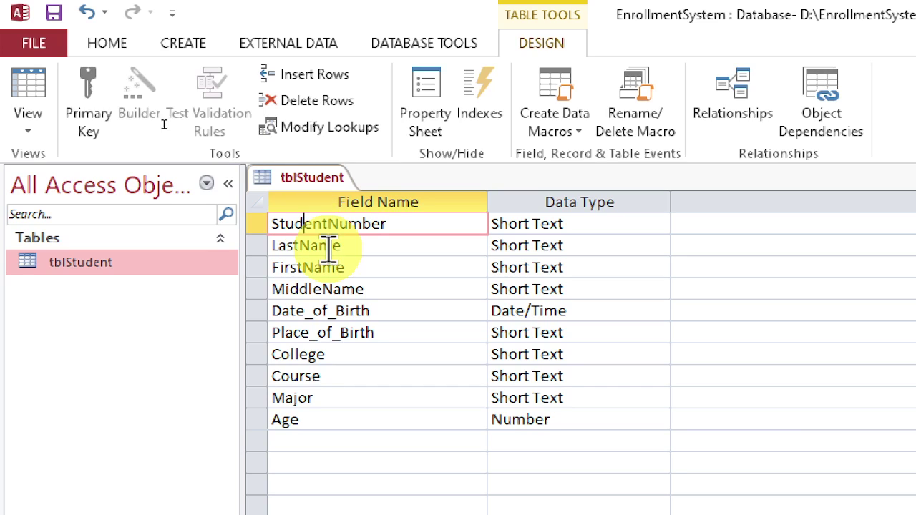
left_click(89, 132)
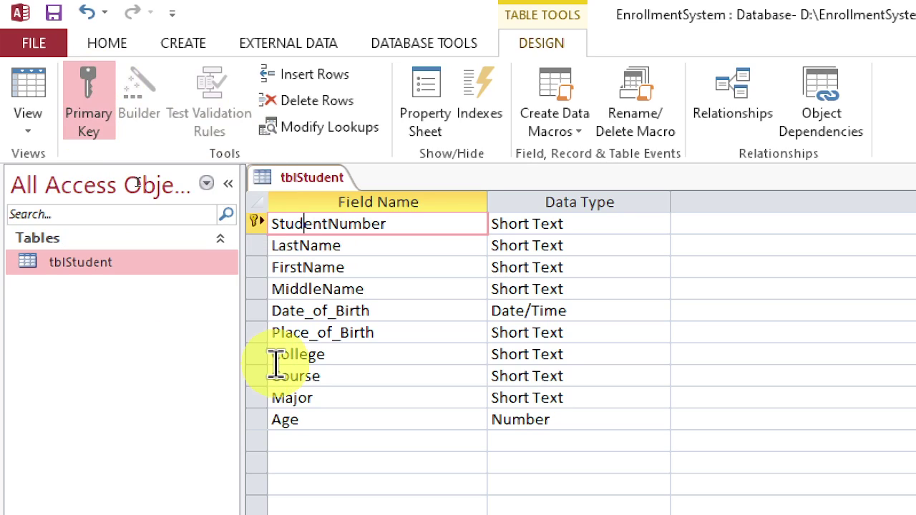
left_click(92, 96)
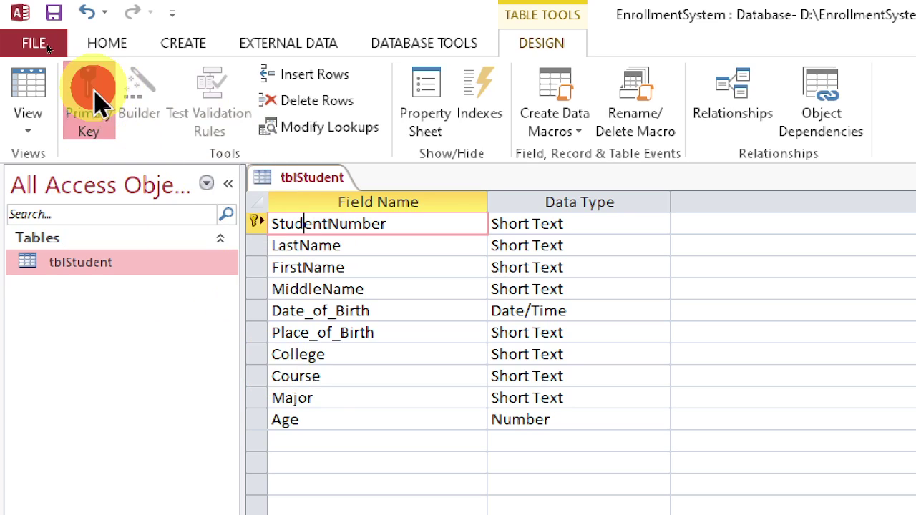
right_click(337, 229)
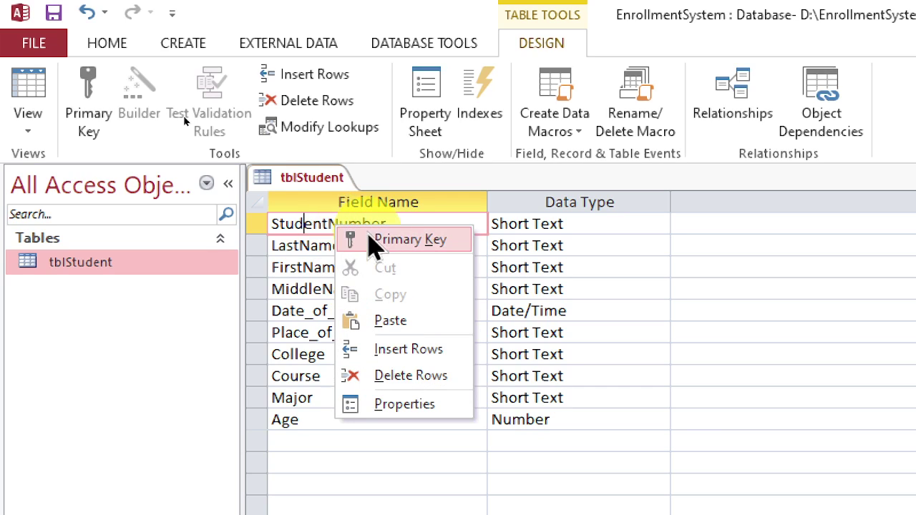
left_click(397, 244)
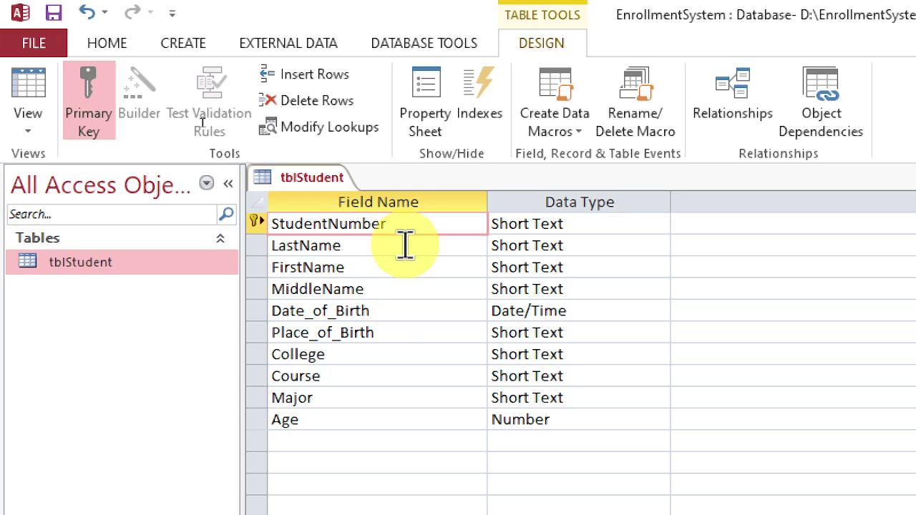
- Review the fields of tblStudent, including the Age field and its data type
left_click(441, 425)
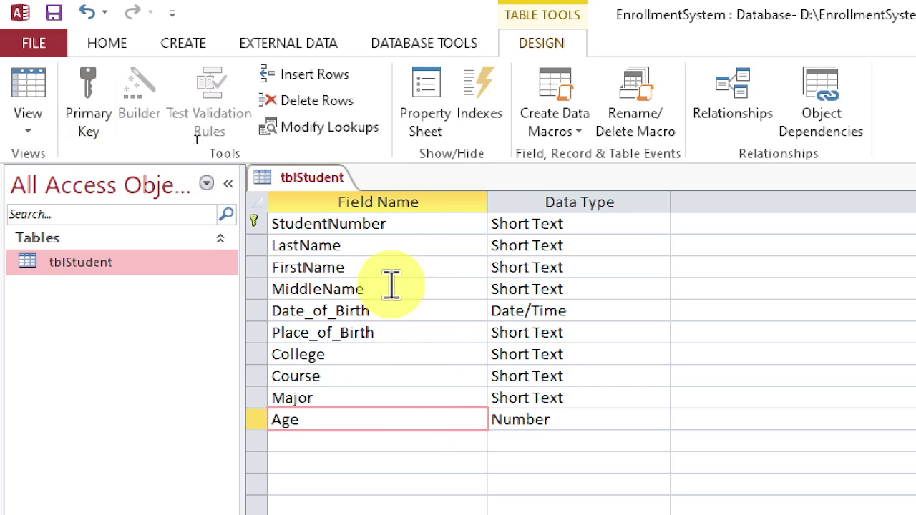
left_click(337, 219)
left_click(339, 268)
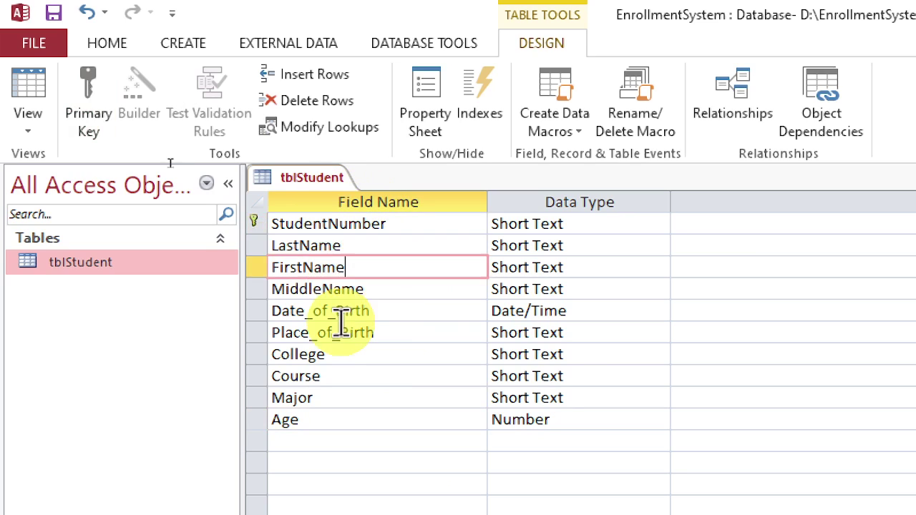
left_click(339, 327)
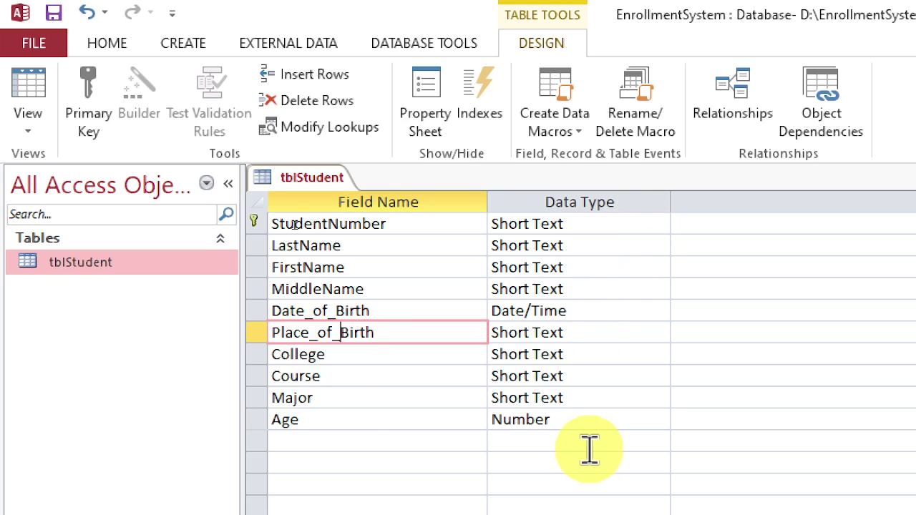
left_click(313, 419)
left_click(593, 419)
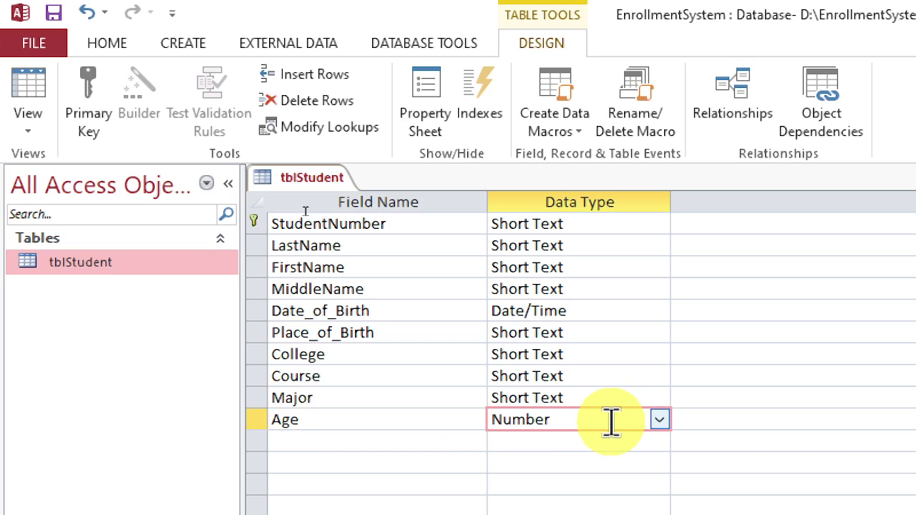
left_click(352, 423)
left_click(527, 422)
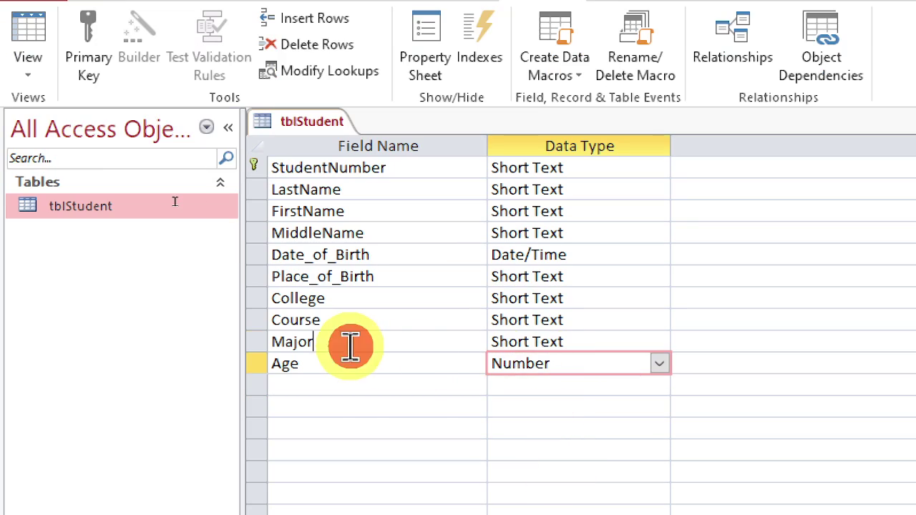
- Close tblStudent, saving its design changes, and start a new table in Design View
left_click(350, 381)
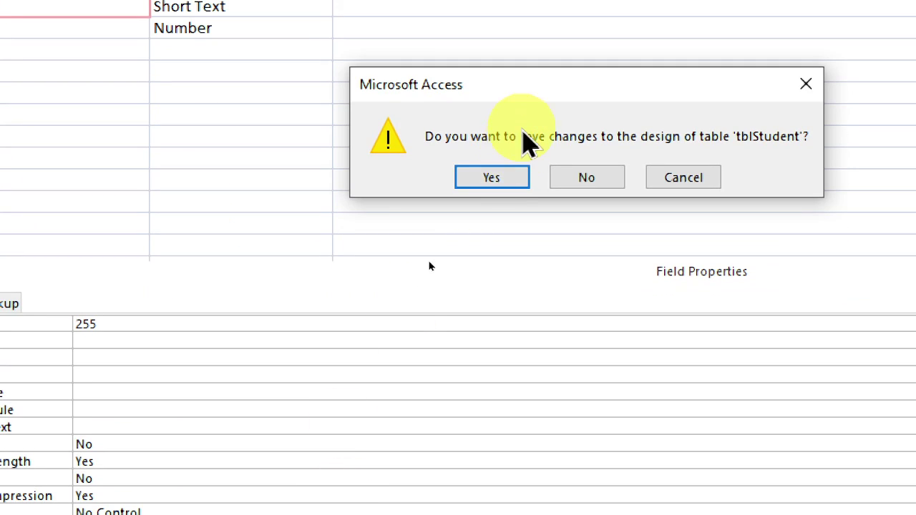
left_click(508, 175)
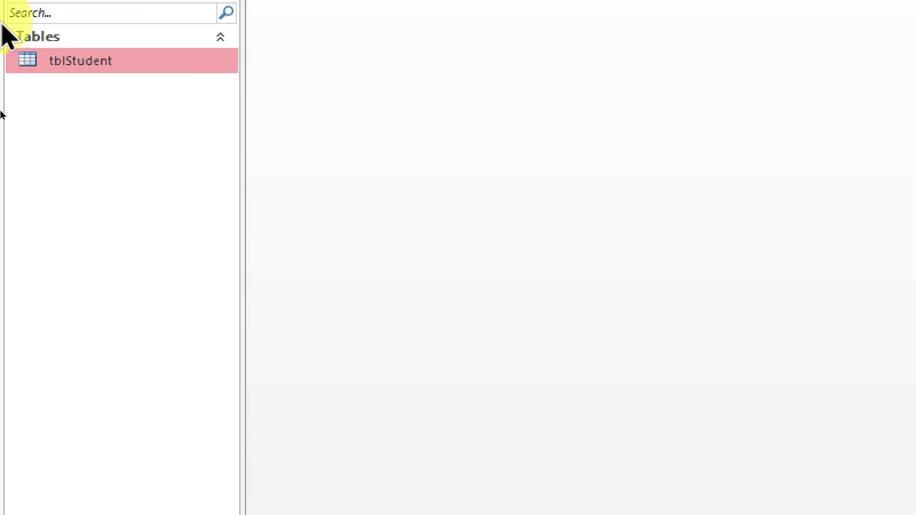
left_click(165, 43)
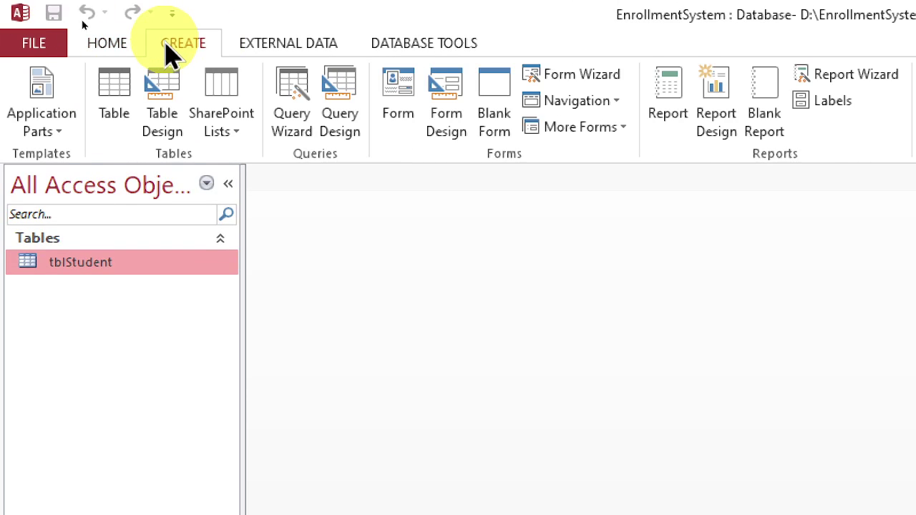
left_click(177, 111)
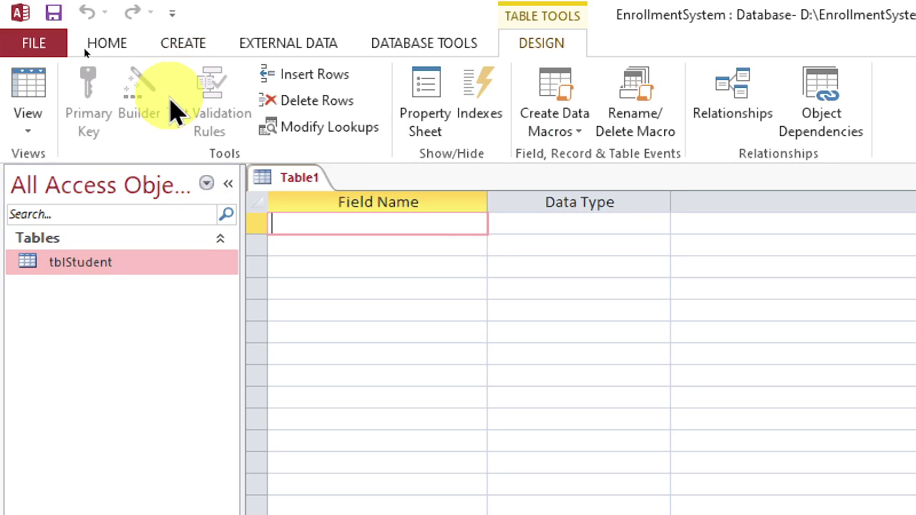
- Add the fields SubjectID, SubjectTitle and Units to the new table
left_click(449, 232)
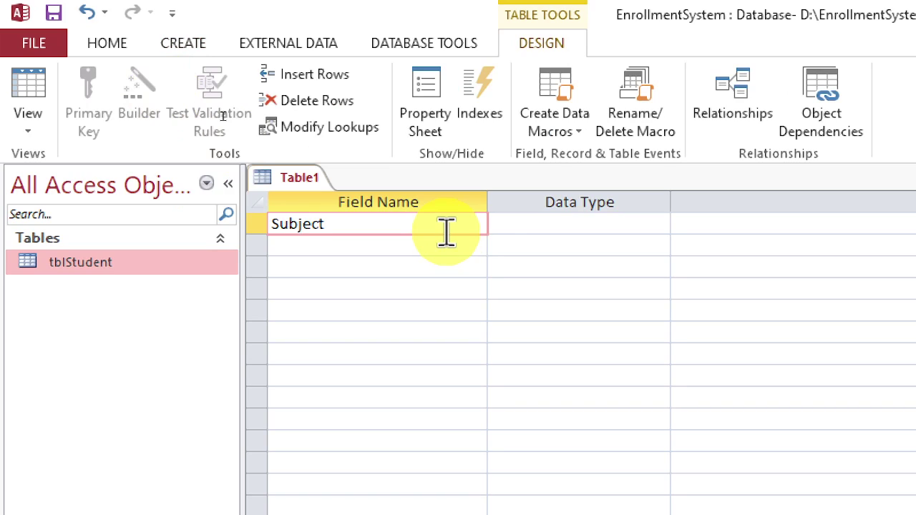
key("Down")
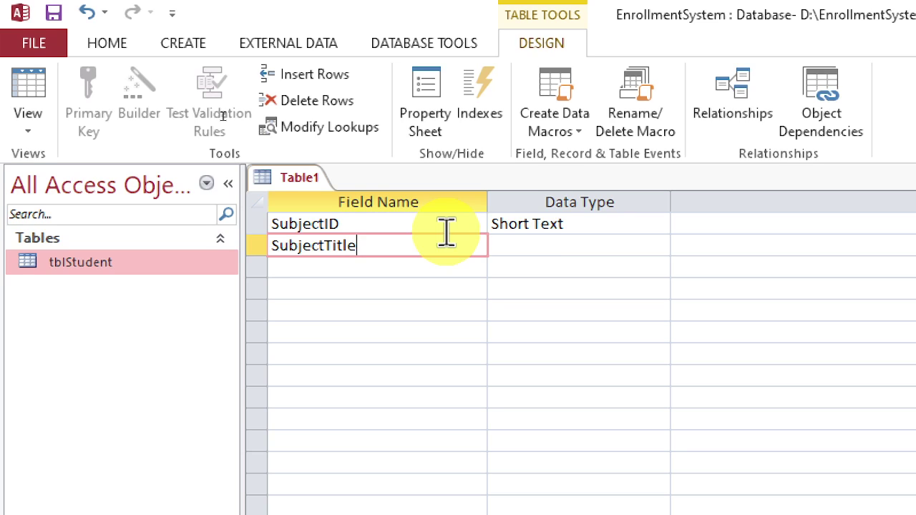
key("Down")
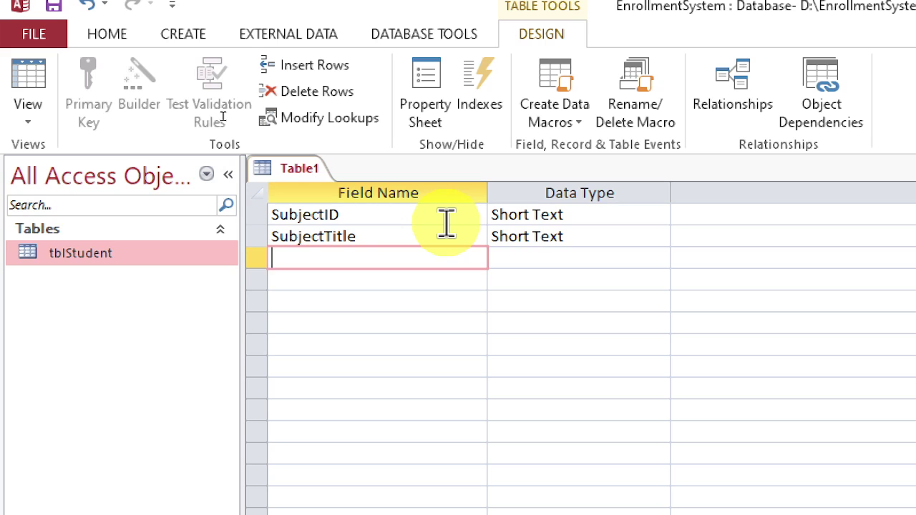
key("Tab")
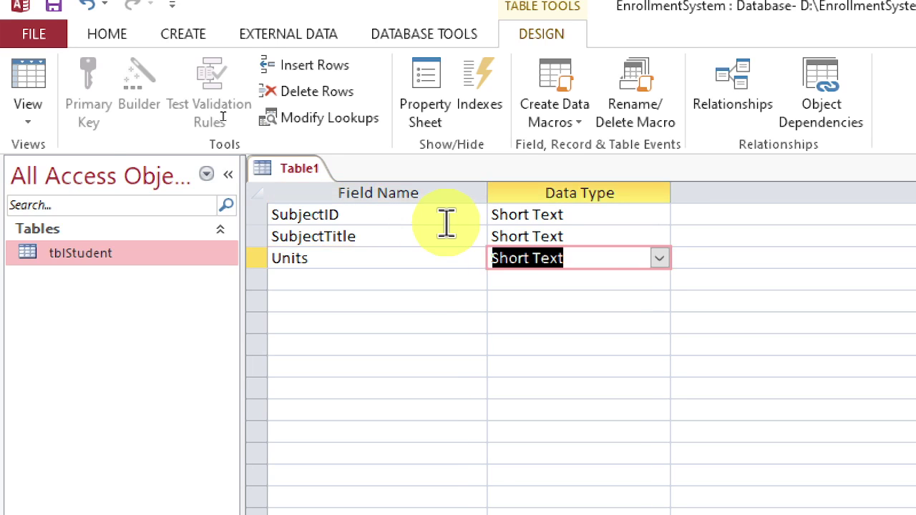
- Set the data type of the SubjectID field to AutoNumber
key("Up")
key("Up")
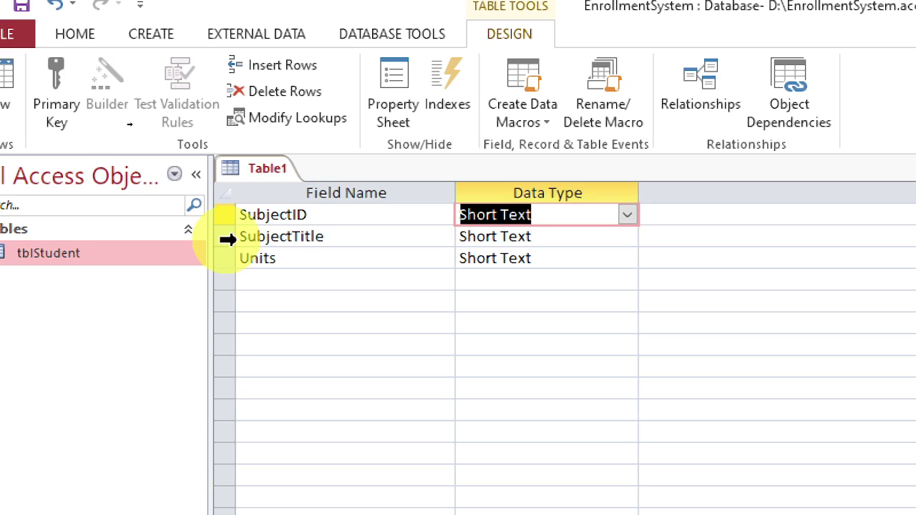
left_click(544, 215)
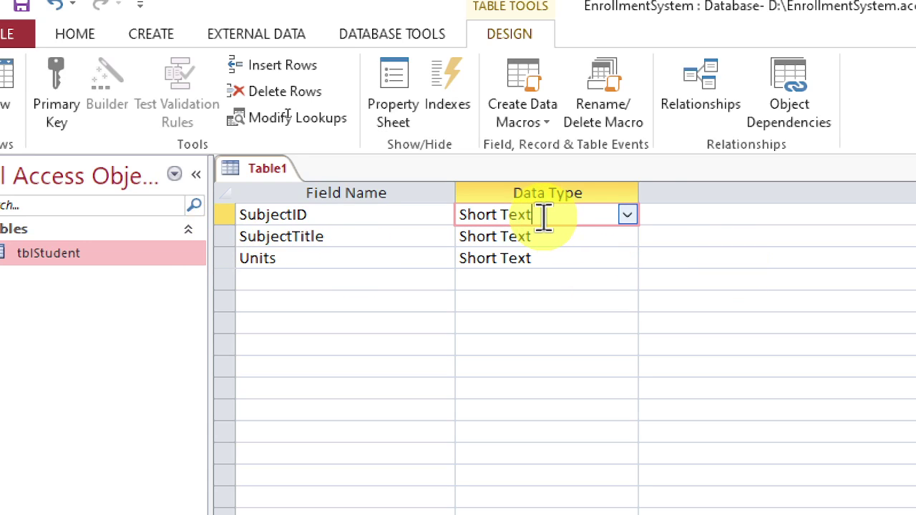
left_click(628, 216)
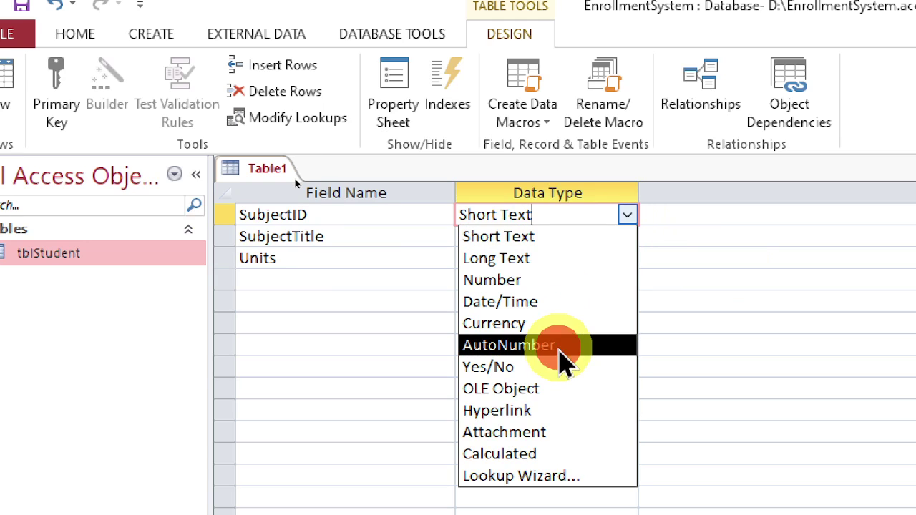
left_click(564, 347)
- Keep SubjectTitle as Short Text and set the data type of the Units field to Number
left_click(327, 237)
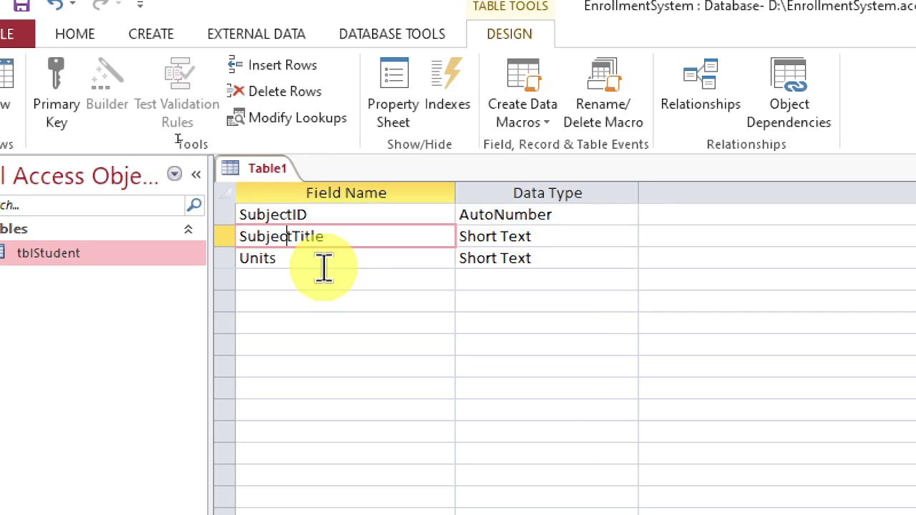
left_click(559, 237)
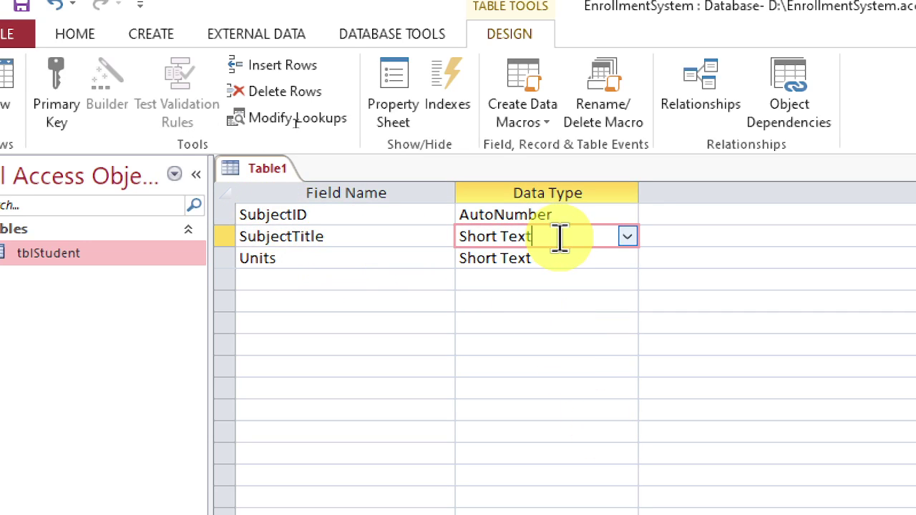
left_click(304, 261)
left_click(614, 259)
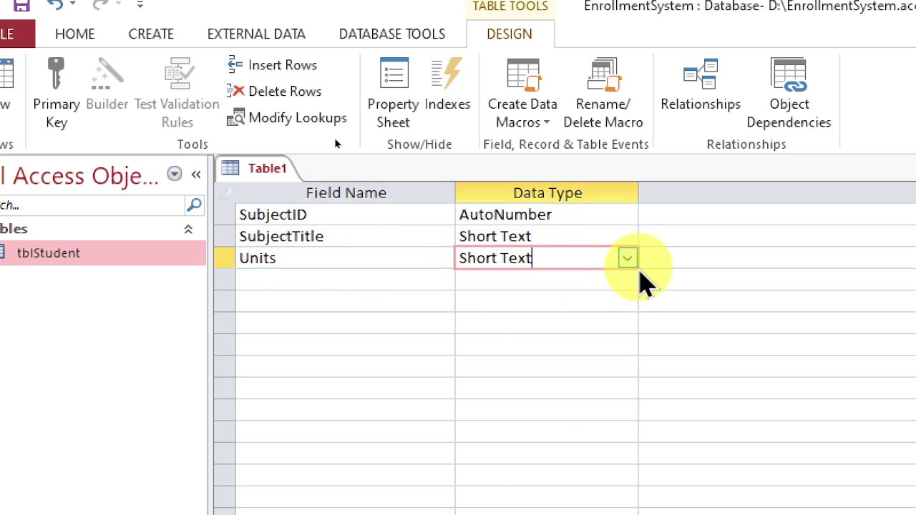
left_click(627, 258)
left_click(533, 323)
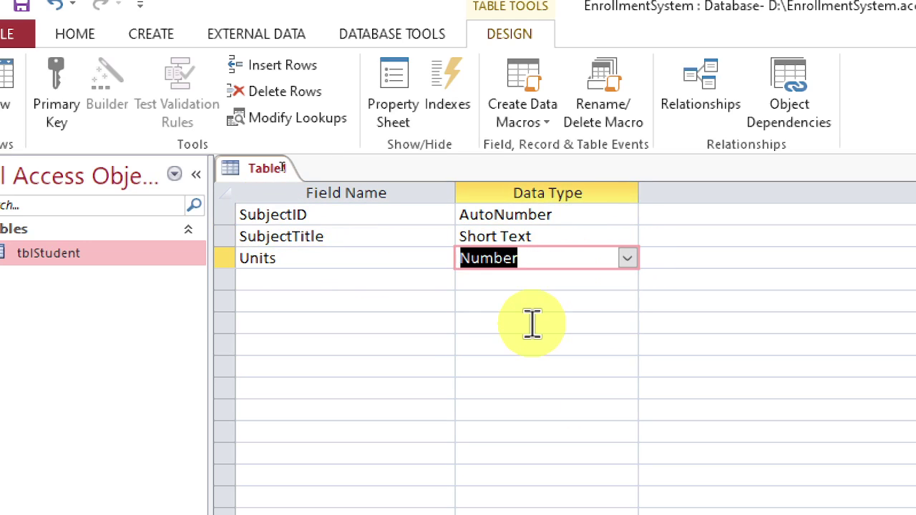
- Review the SubjectID, SubjectTitle and Units fields of the new table's design
left_click(283, 259)
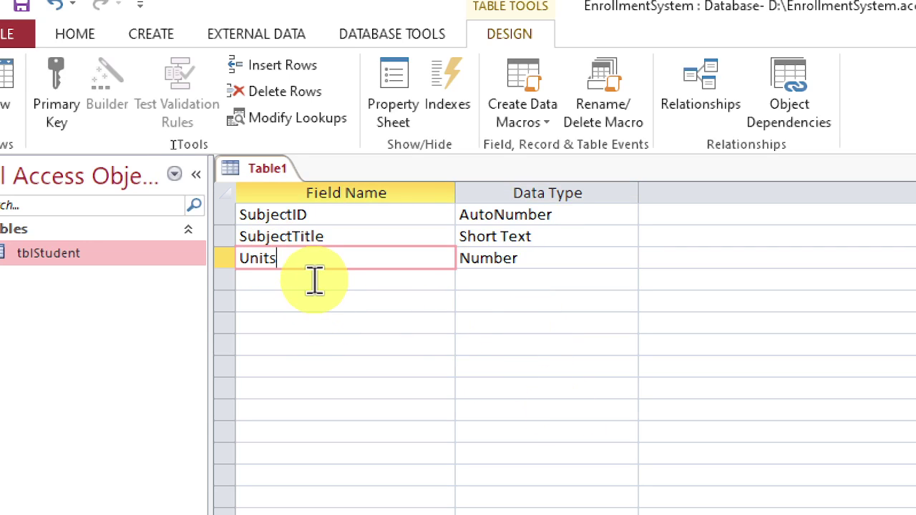
left_click(315, 280)
left_click(243, 239)
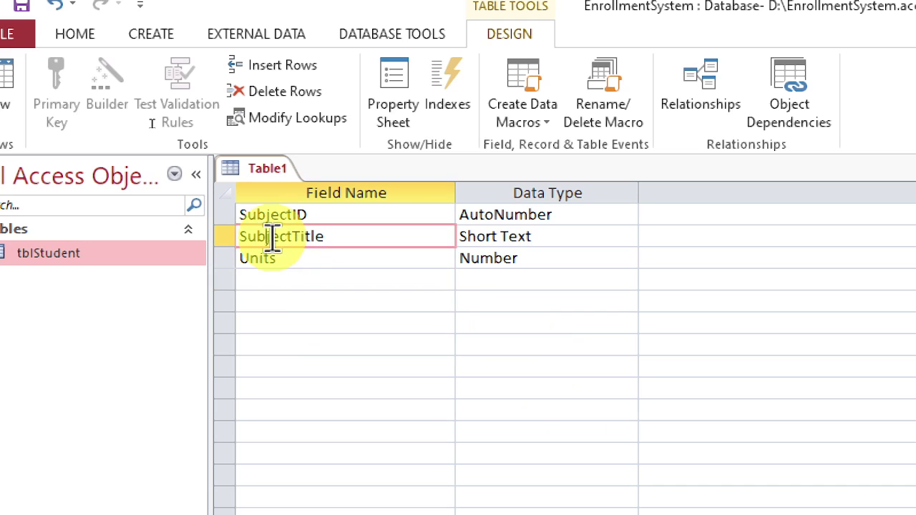
left_click(292, 259)
left_click(308, 238)
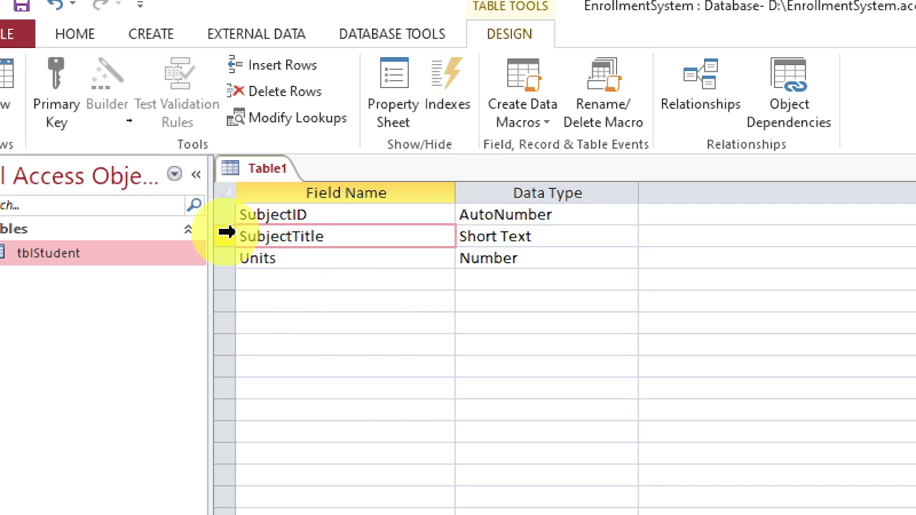
left_click(225, 237)
left_click(281, 305)
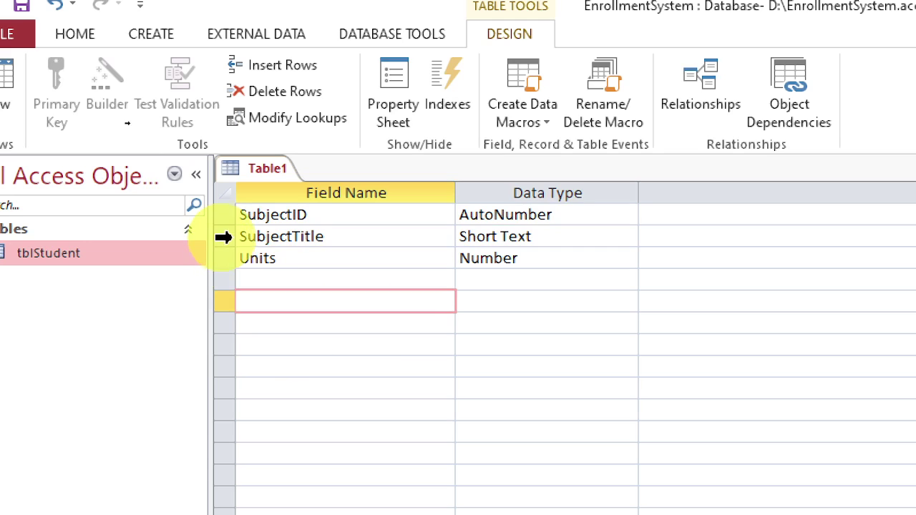
left_click(225, 236)
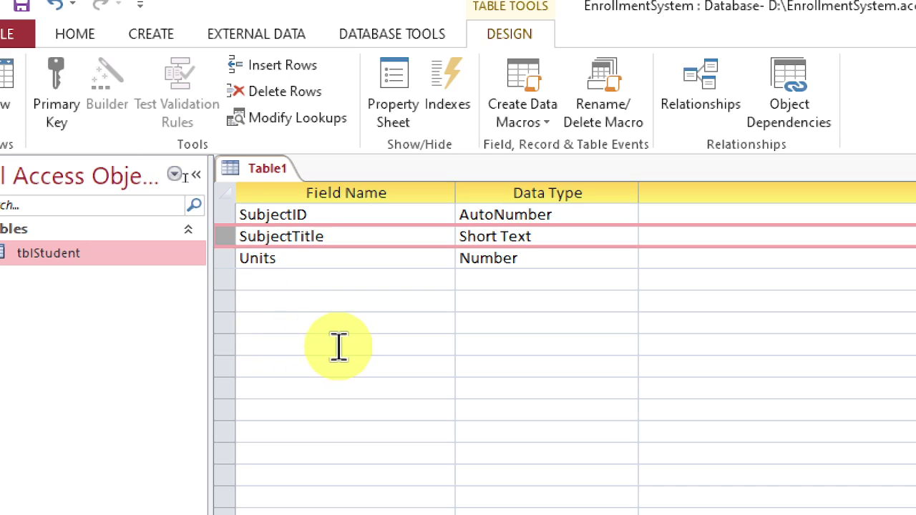
left_click(299, 215)
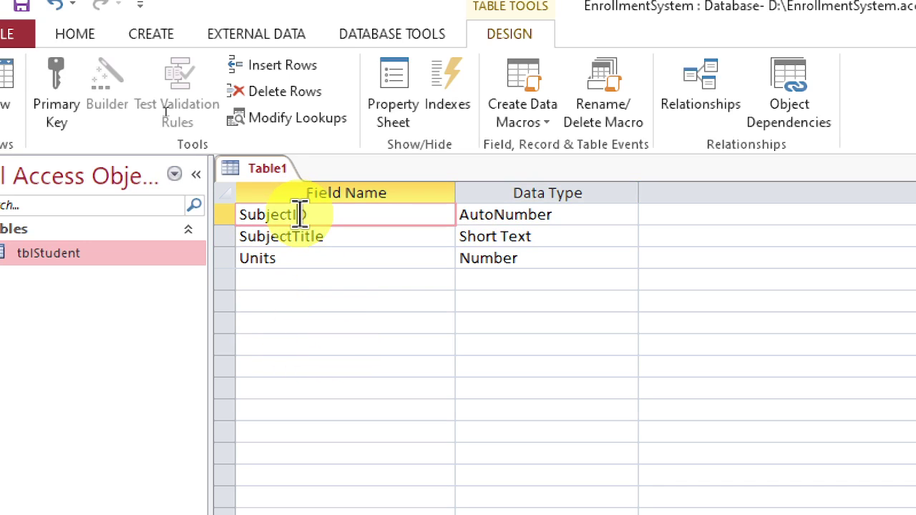
left_click(299, 237)
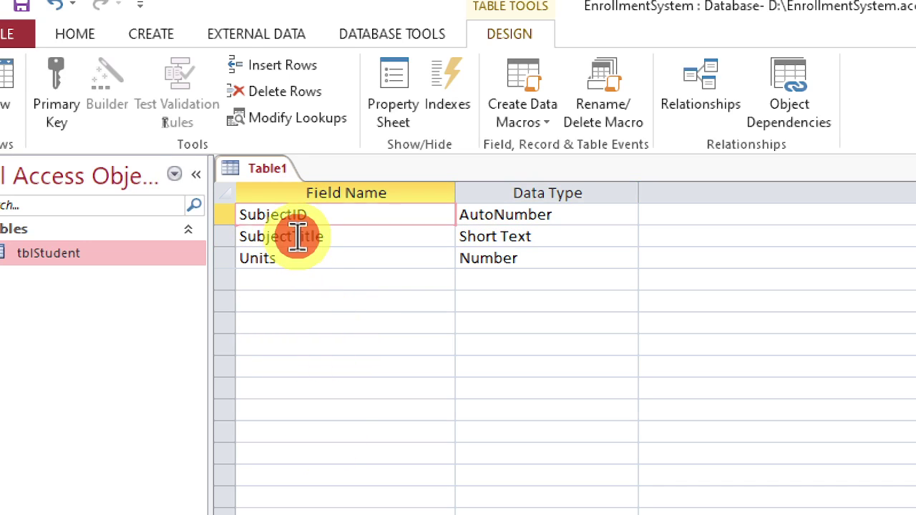
left_click(307, 368)
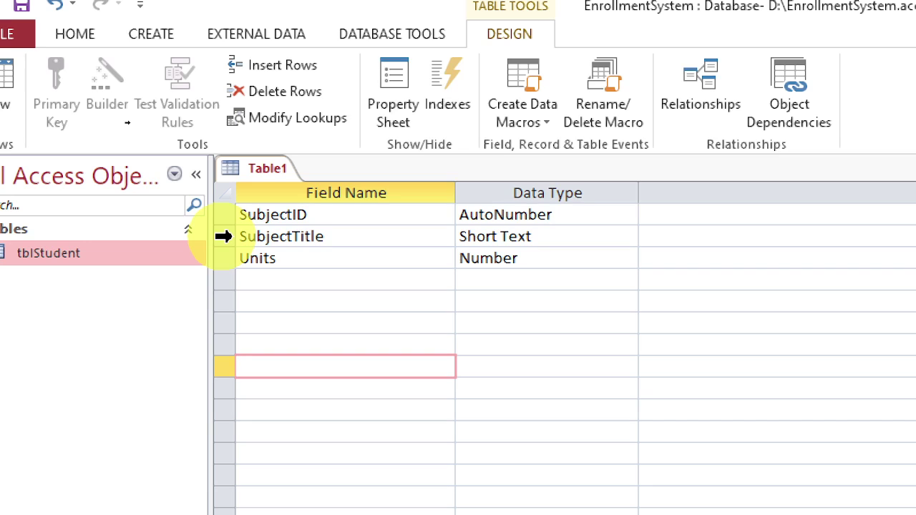
- Insert a SubjectCode field with the Short Text data type between SubjectID and SubjectTitle
left_click(223, 236)
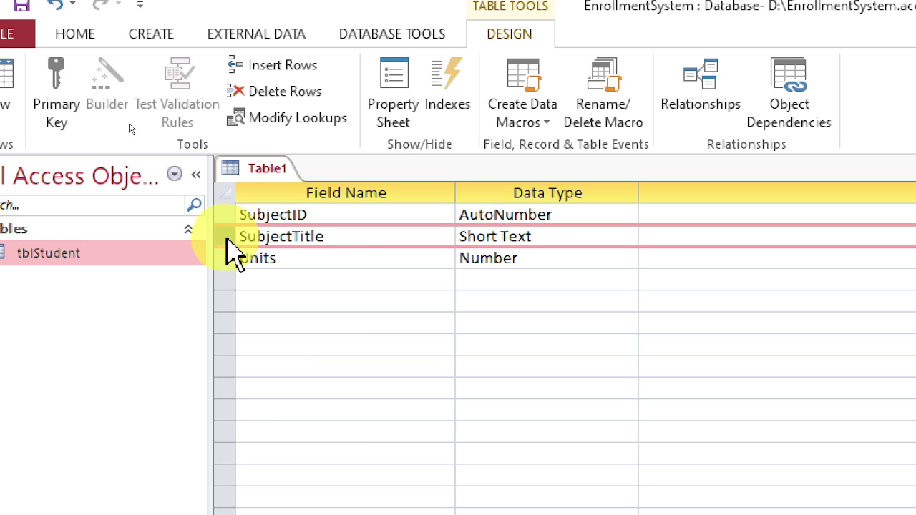
right_click(234, 252)
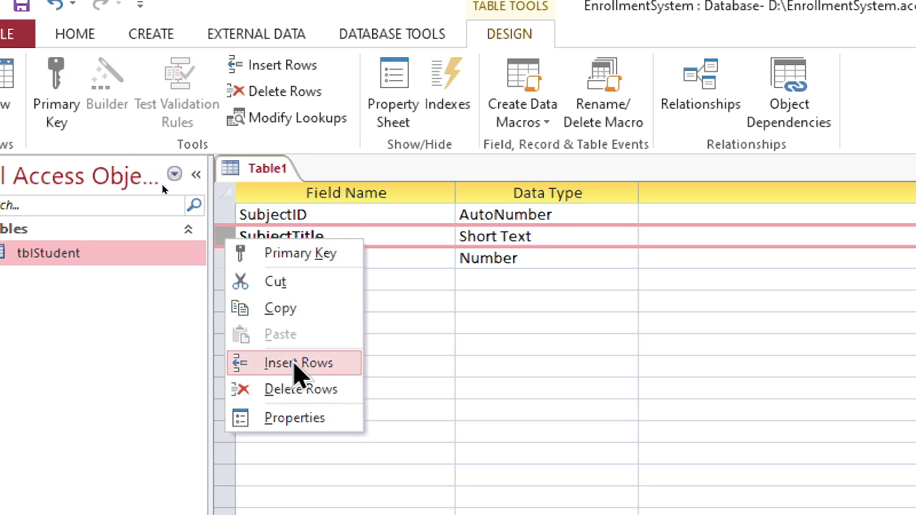
left_click(295, 364)
left_click(328, 235)
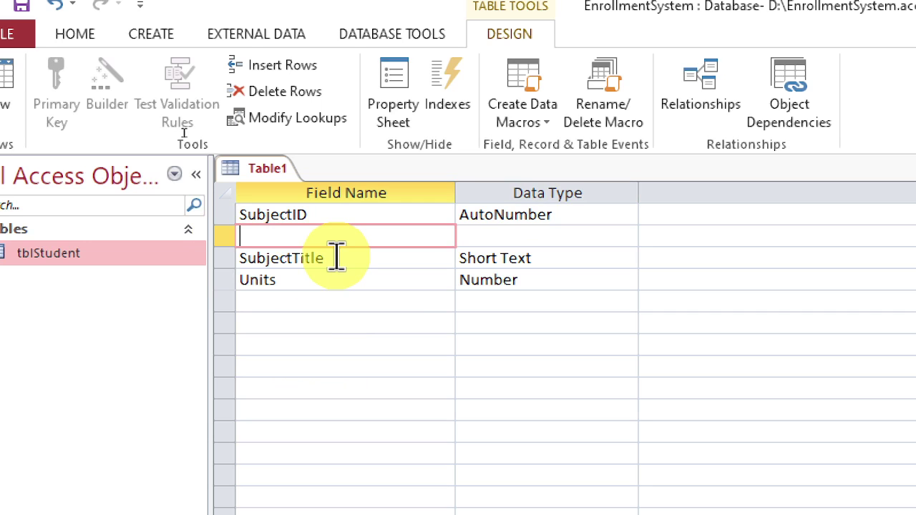
type("SubjectCode")
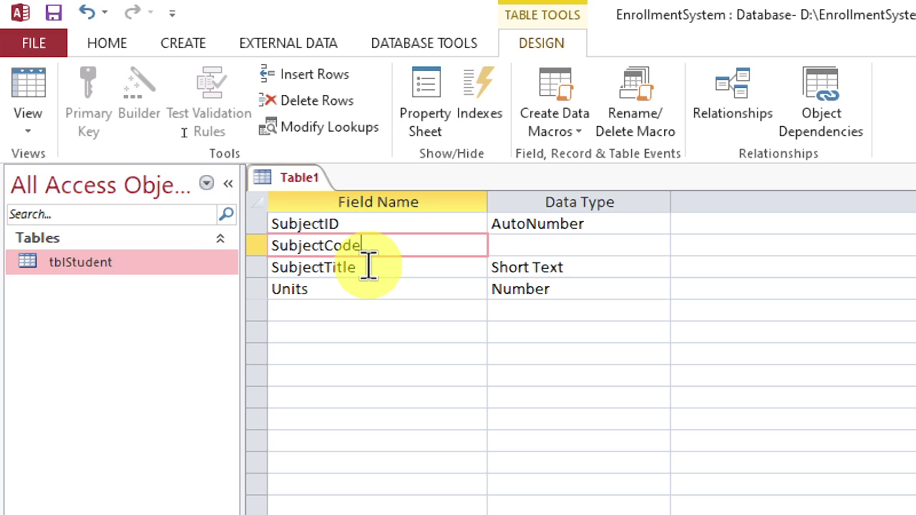
key("Tab")
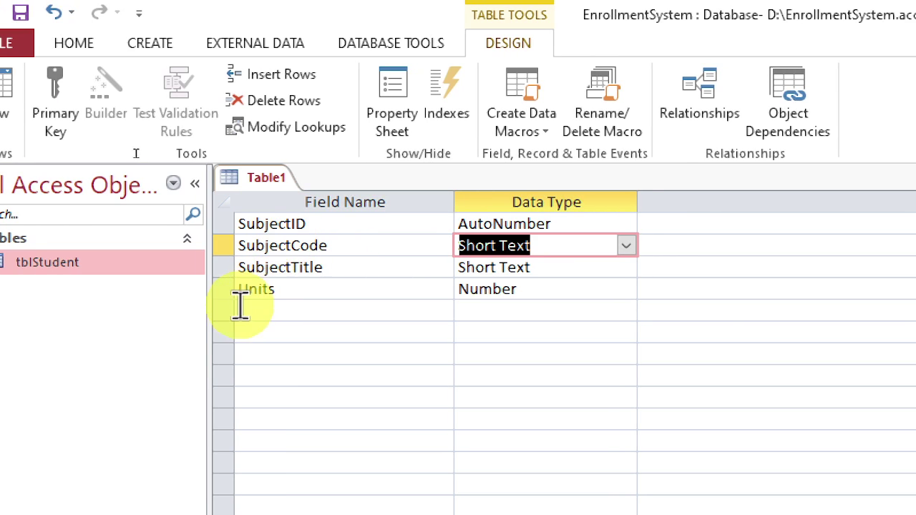
- Move the SubjectTitle field above SubjectCode and return it to its place below SubjectCode
left_click(225, 267)
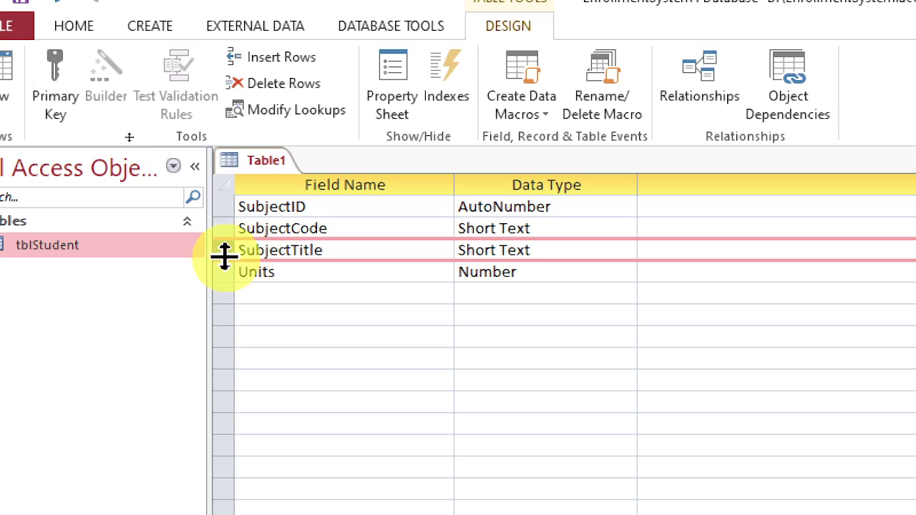
left_click_drag(227, 255, 228, 231)
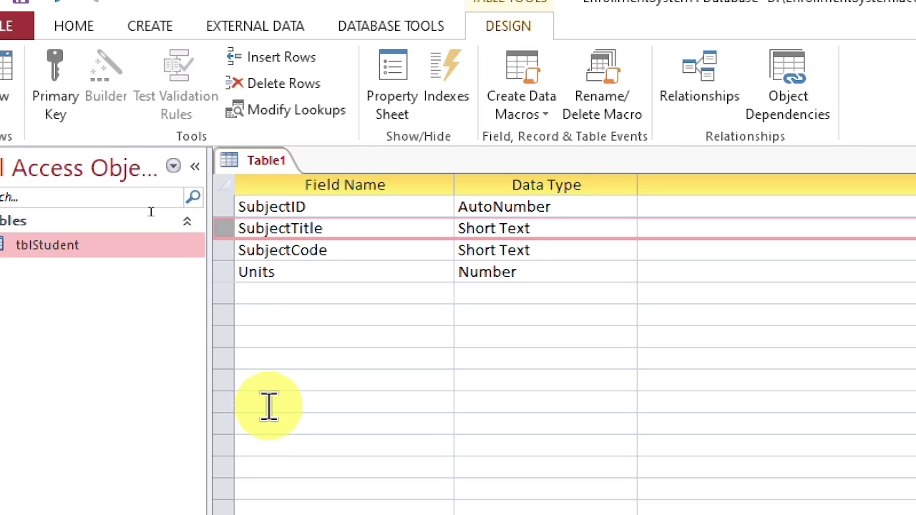
left_click(227, 248)
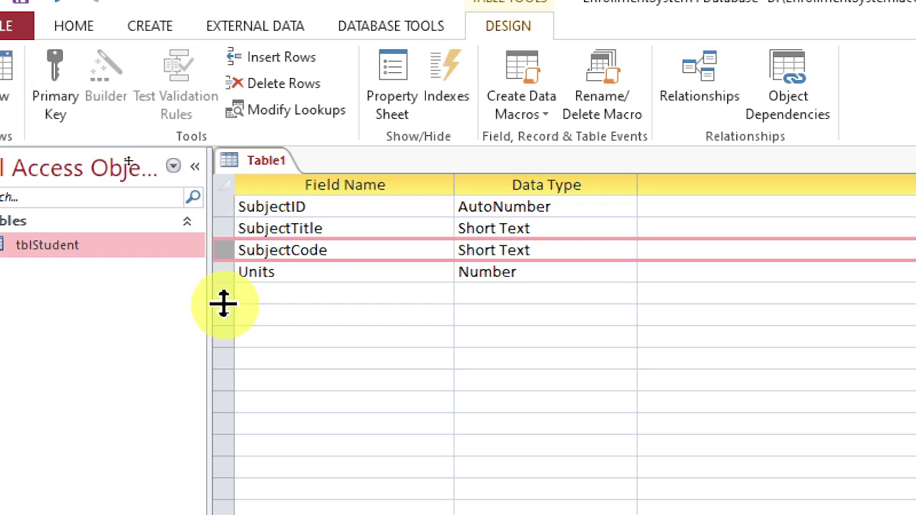
left_click(229, 224)
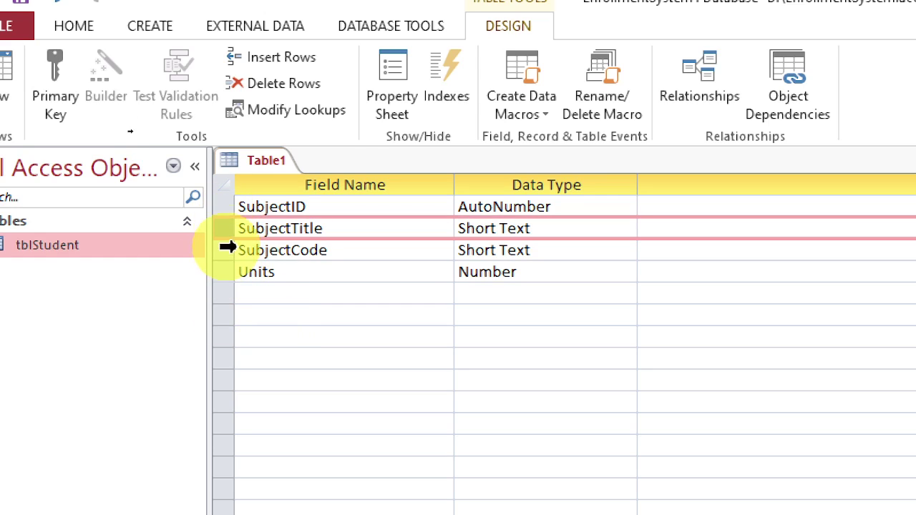
left_click_drag(226, 232, 226, 259)
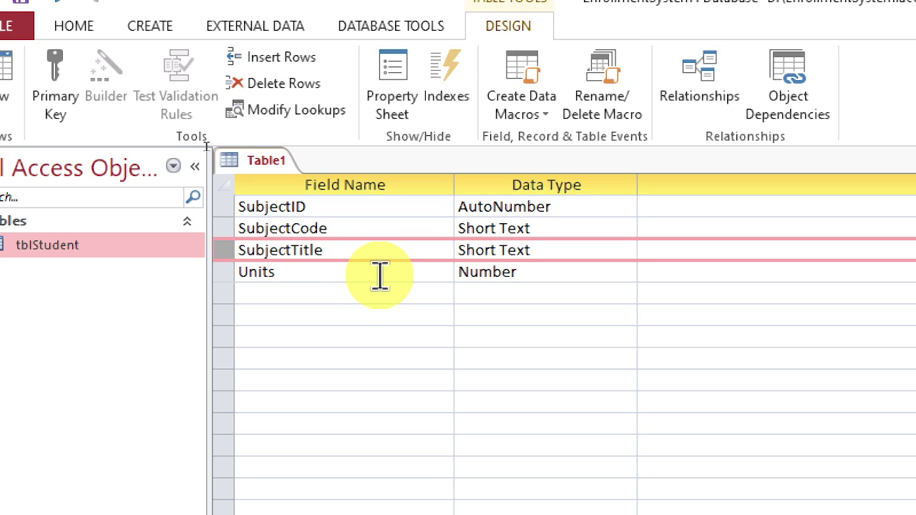
- Save the new table as tblSubject, declining the automatic creation of a primary key
key("ctrl+s")
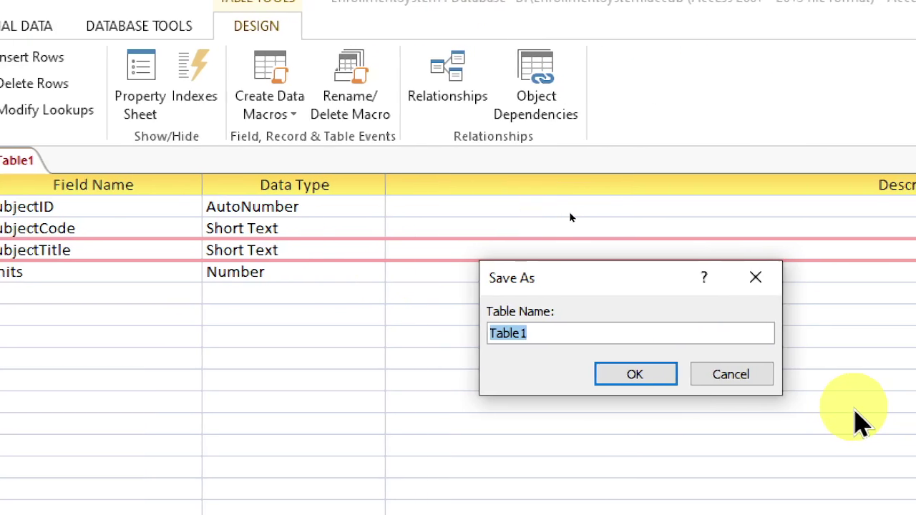
type("tblSubject")
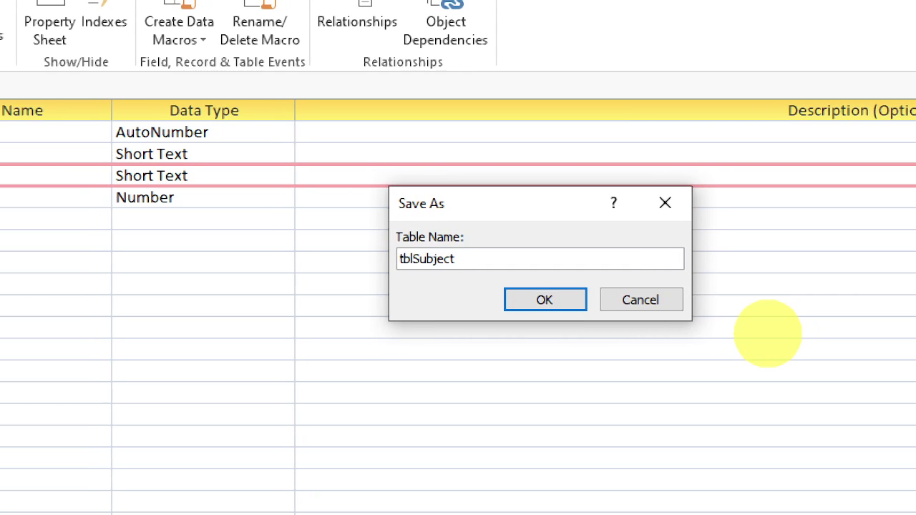
left_click(552, 300)
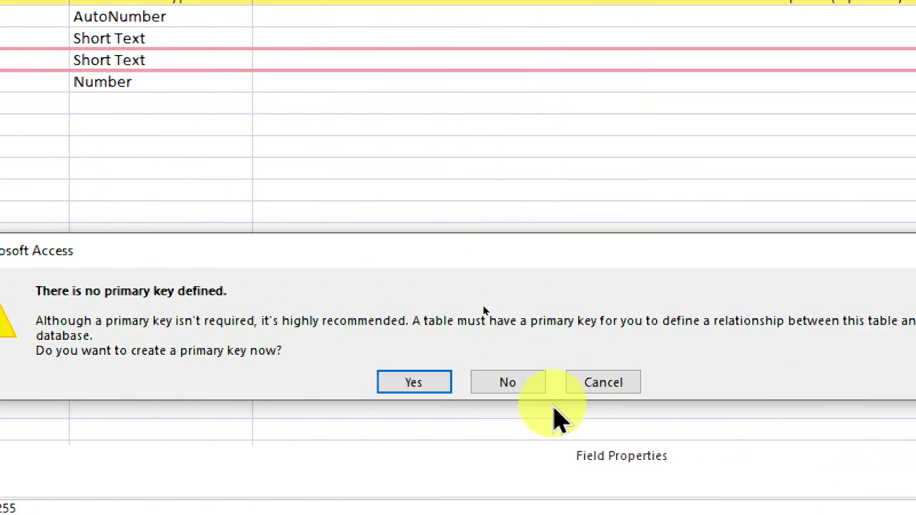
left_click(900, 459)
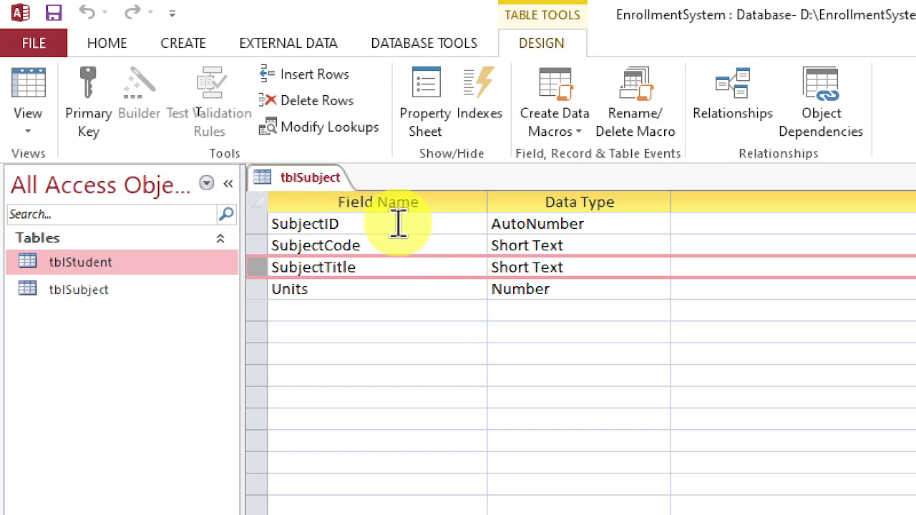
- Make SubjectID the primary key of tblSubject and close the table
left_click(0, 17)
left_click(92, 86)
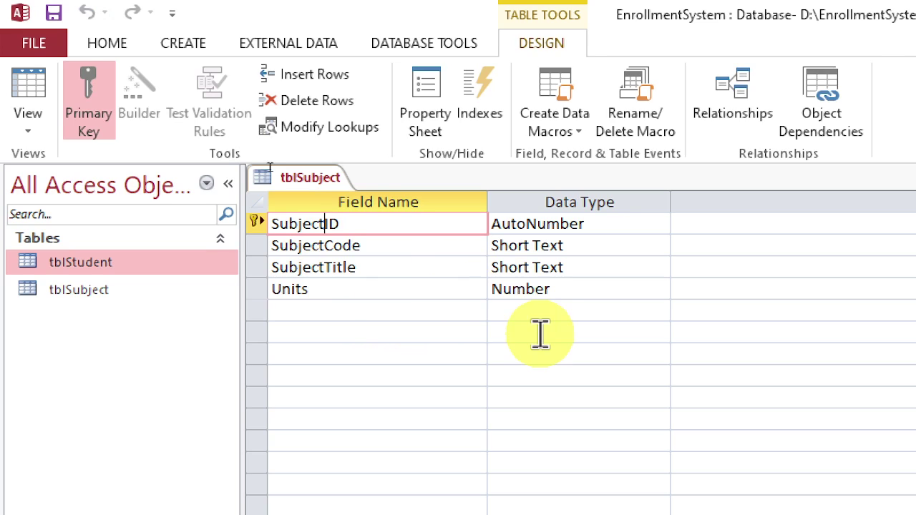
left_click(902, 178)
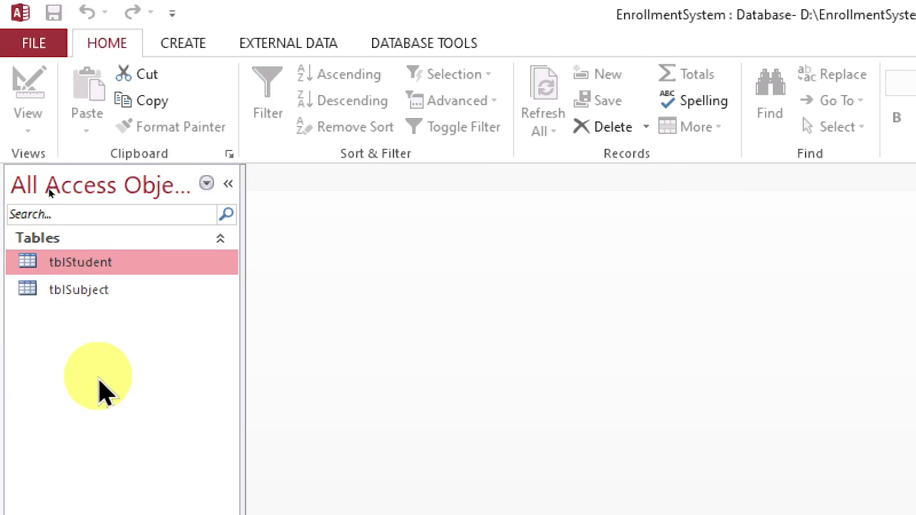
left_click(80, 291)
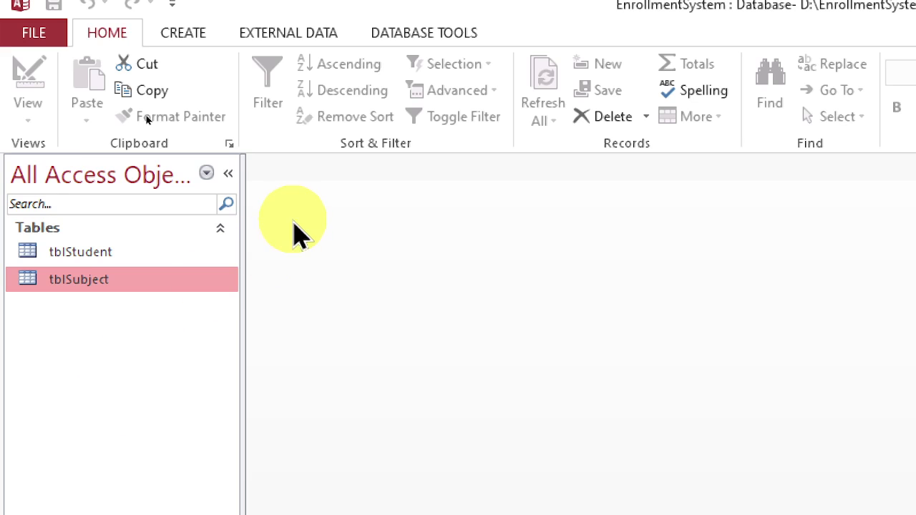
left_click(187, 33)
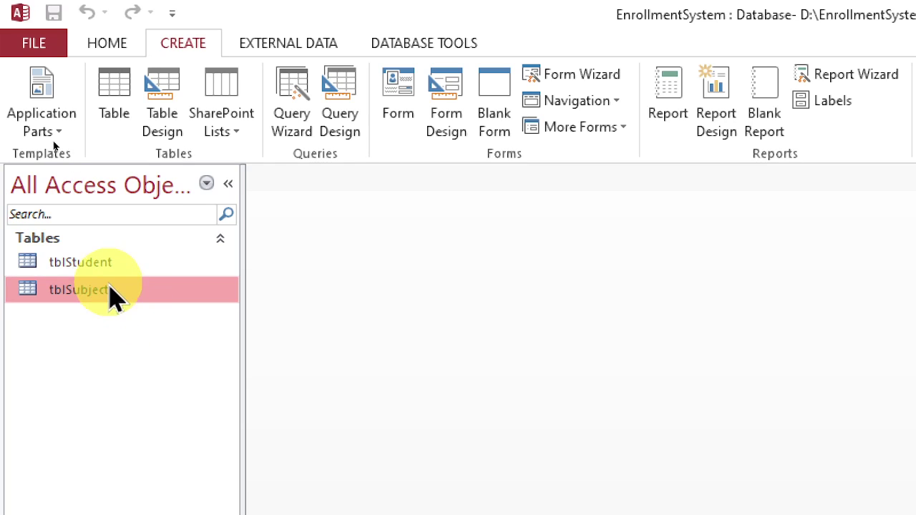
- Open tblStudent in Design View to review its fields, including Date_of_Birth and Age, and close the table
left_click(88, 262)
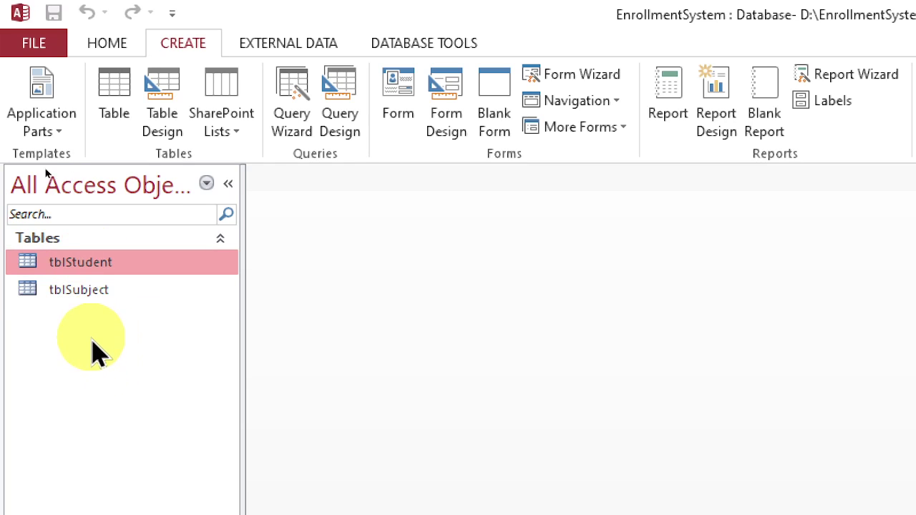
right_click(93, 277)
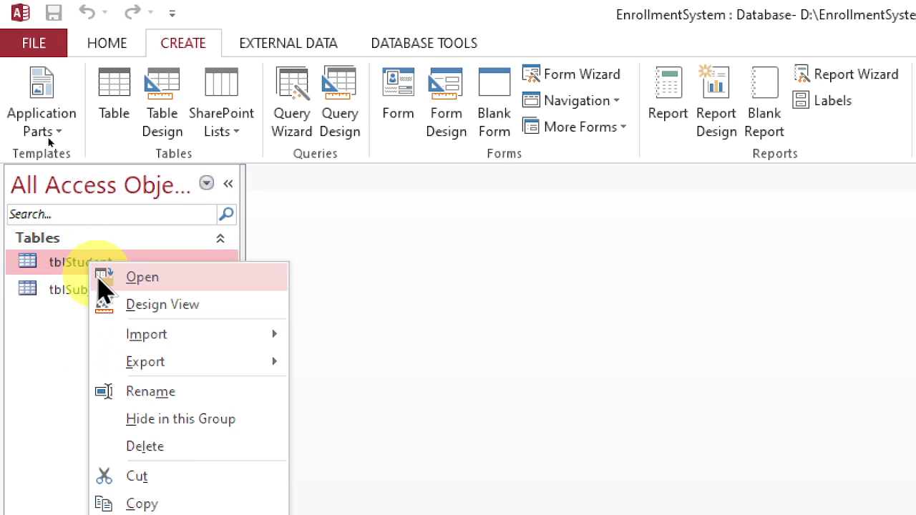
left_click(159, 315)
left_click(415, 272)
left_click(413, 308)
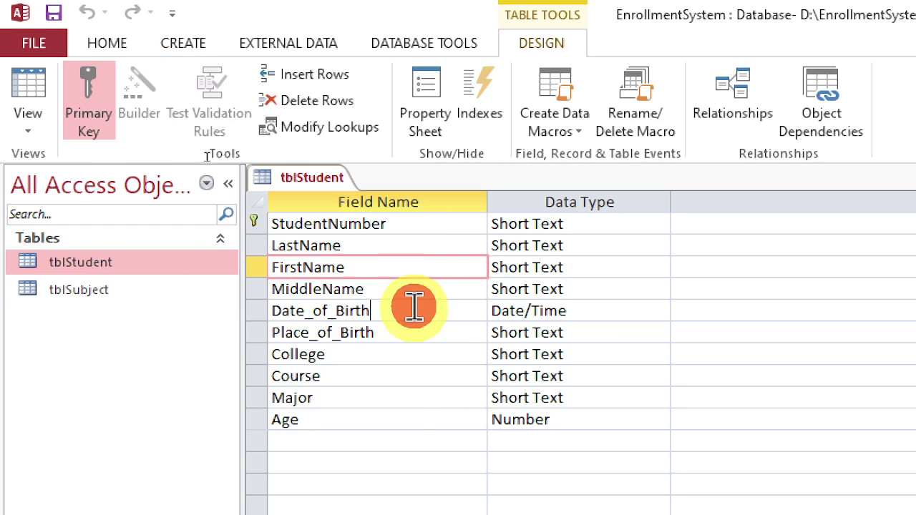
left_click(398, 419)
left_click(412, 309)
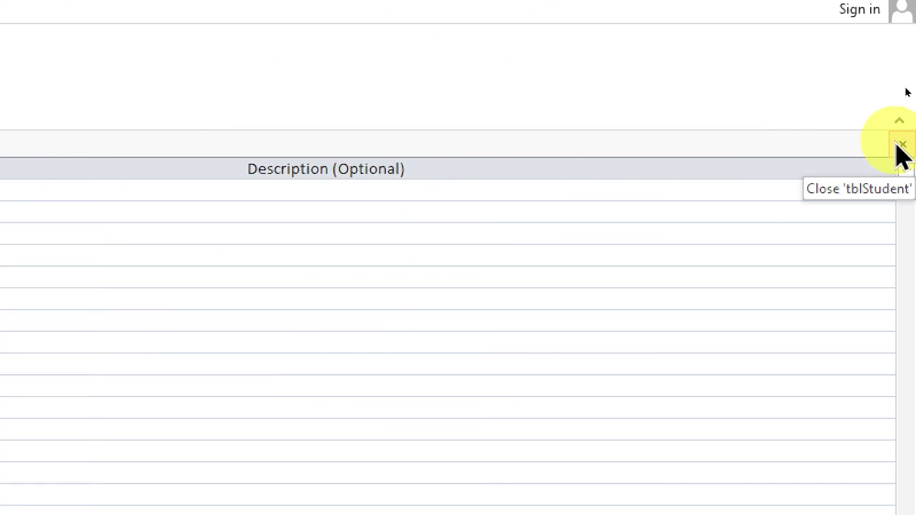
left_click(901, 147)
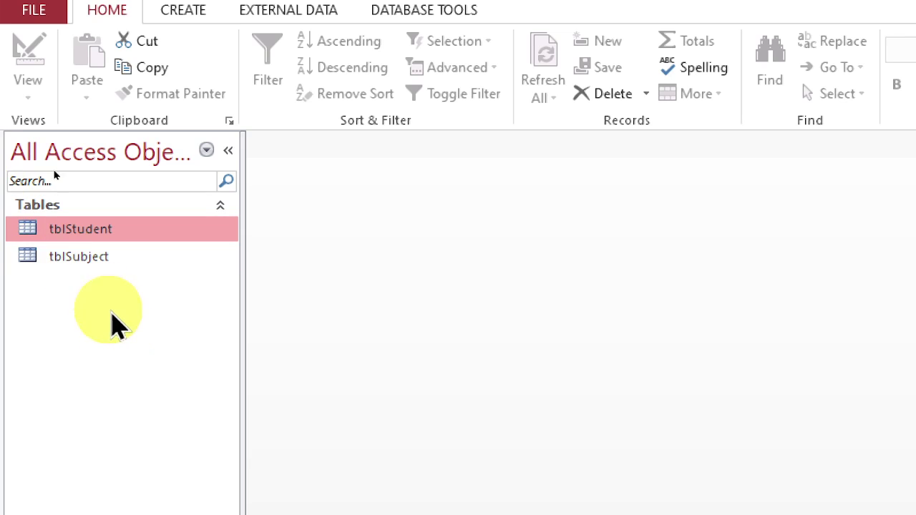